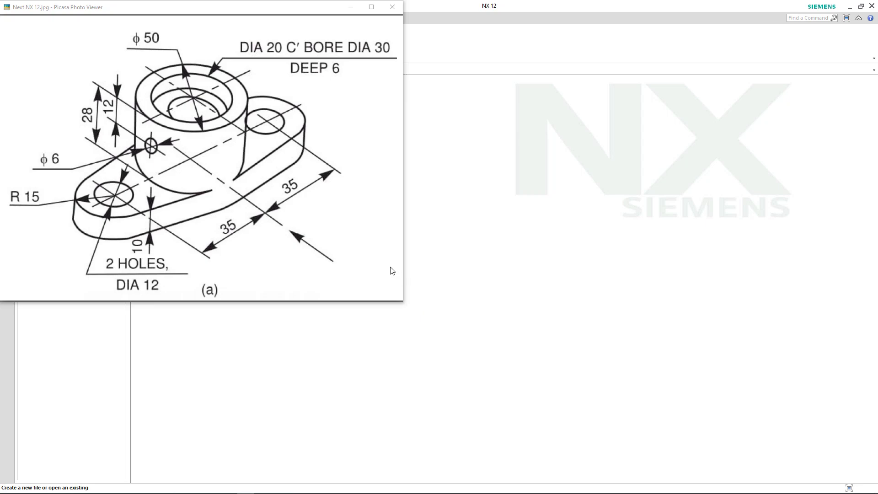
- Subscribe to Siemens Nx Tutorials from its Videos page and set bell notifications to All
{"action": "mouse_move", "coordinate": [267, 277]}
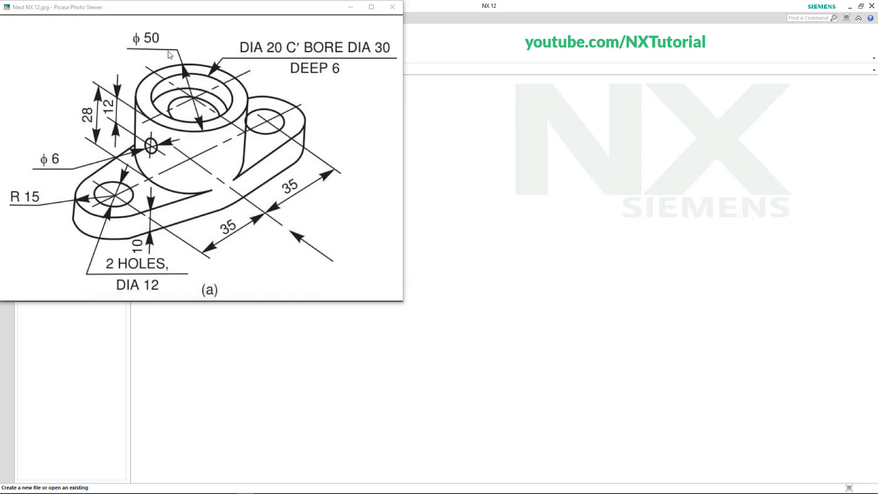
{"action": "mouse_move", "coordinate": [343, 243]}
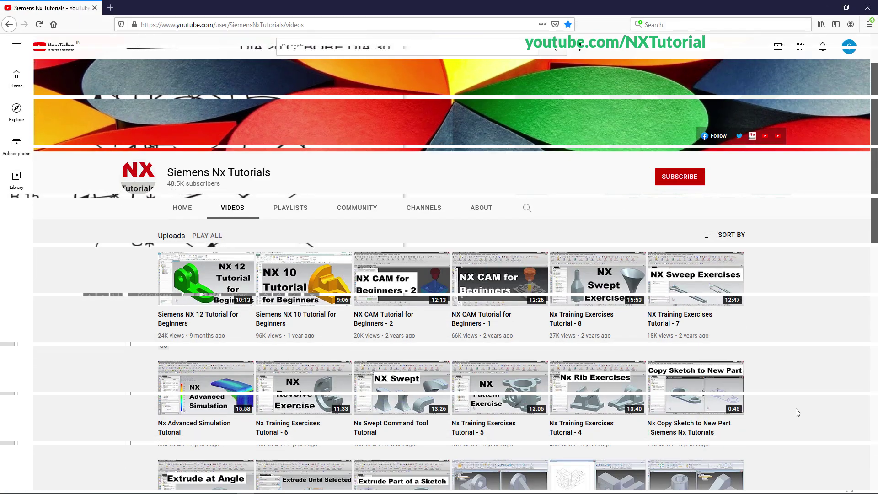
{"action": "scroll", "coordinate": [797, 411], "scroll_direction": "down", "scroll_amount": 4}
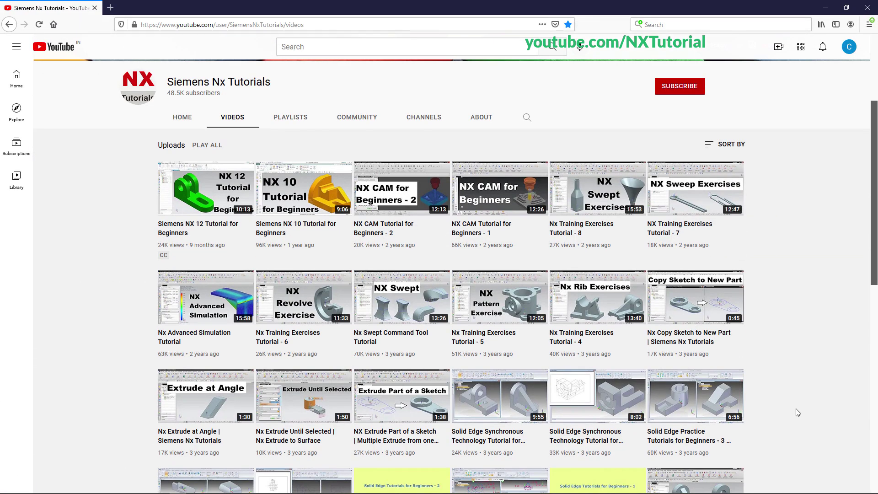
{"action": "scroll", "coordinate": [797, 411], "scroll_direction": "down", "scroll_amount": 9}
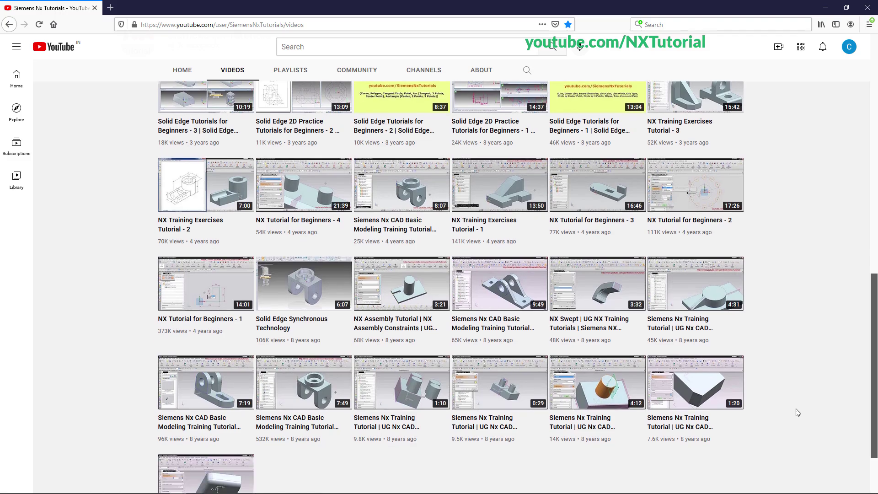
{"action": "scroll", "coordinate": [796, 411], "scroll_direction": "up", "scroll_amount": 13}
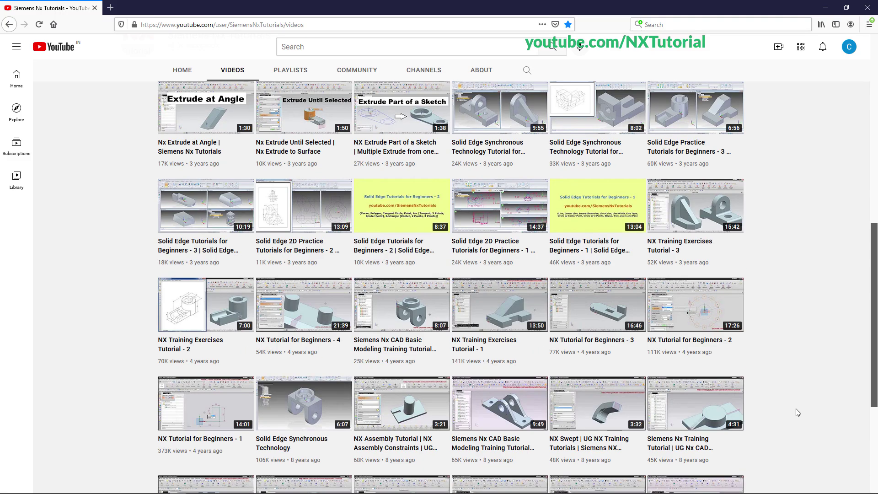
{"action": "scroll", "coordinate": [798, 412], "scroll_direction": "up", "scroll_amount": 2}
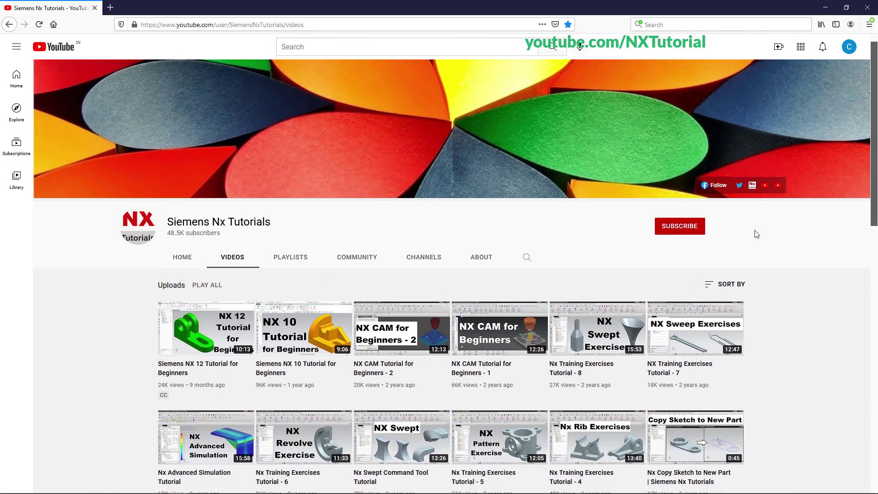
{"action": "left_click", "coordinate": [699, 227]}
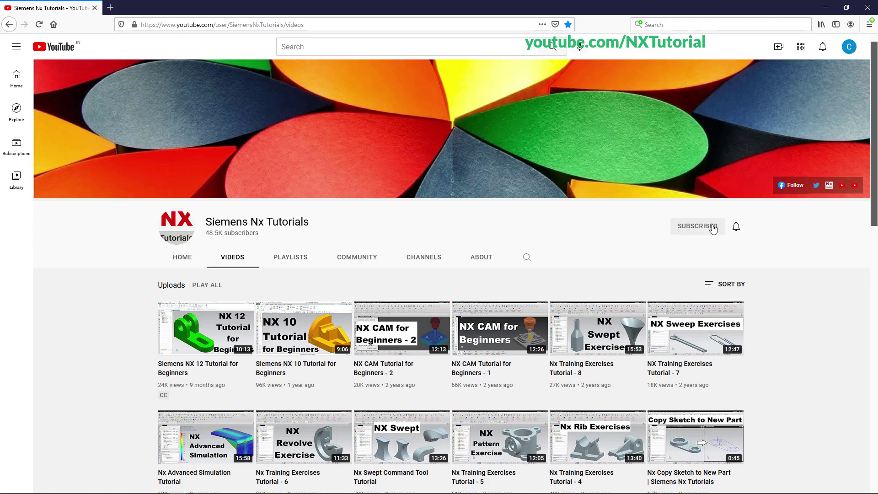
{"action": "left_click", "coordinate": [738, 230]}
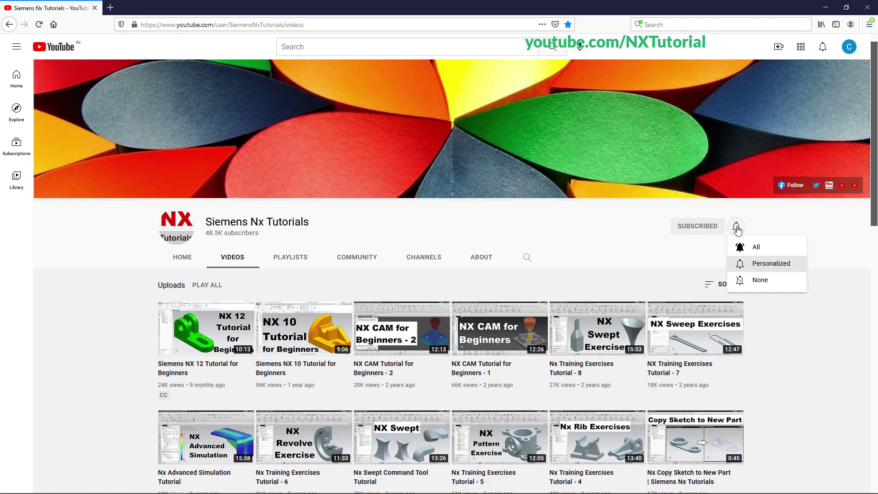
{"action": "left_click", "coordinate": [746, 251]}
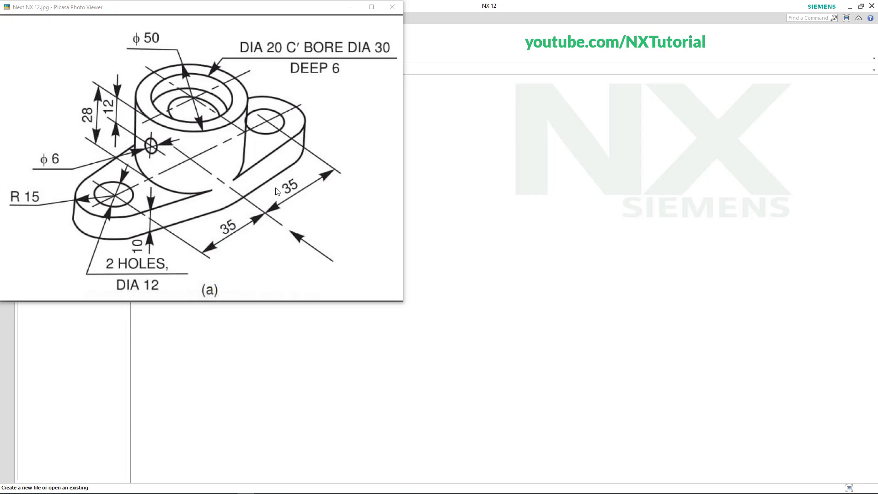
- Create a new millimetre part from the Model template named model1.prt
{"action": "left_click", "coordinate": [443, 223]}
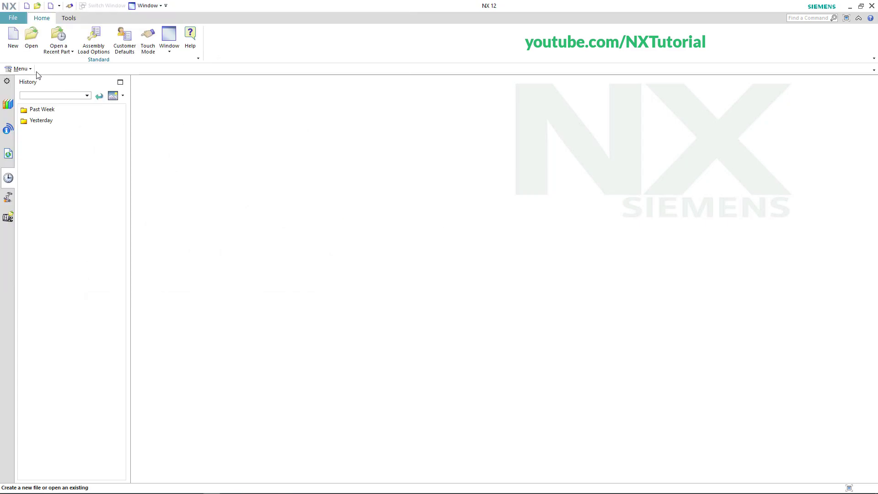
{"action": "left_click", "coordinate": [9, 46]}
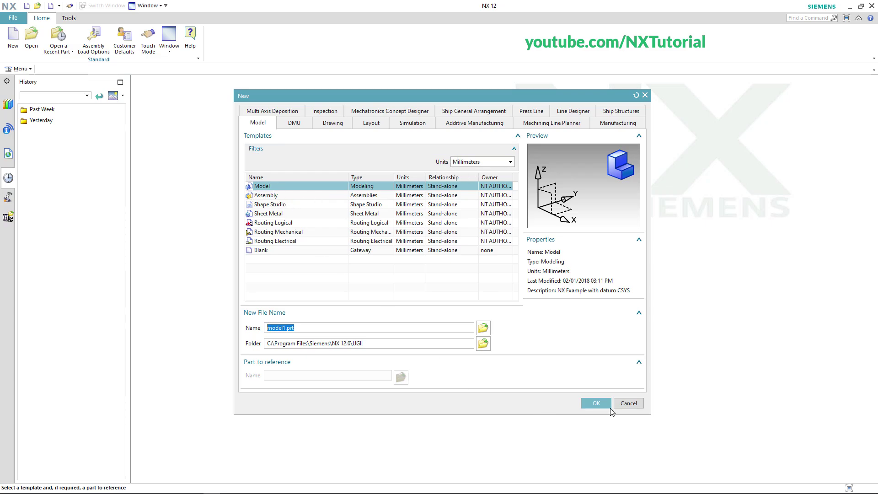
{"action": "left_click", "coordinate": [596, 404]}
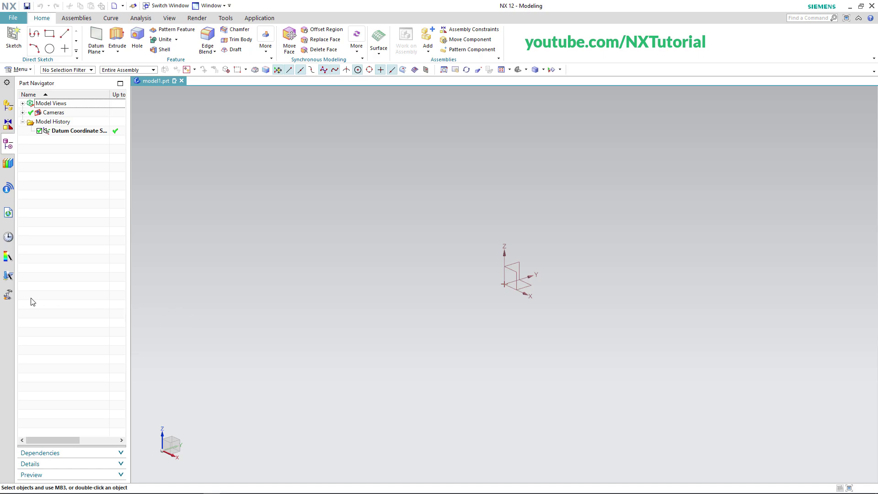
{"action": "left_click", "coordinate": [8, 295]}
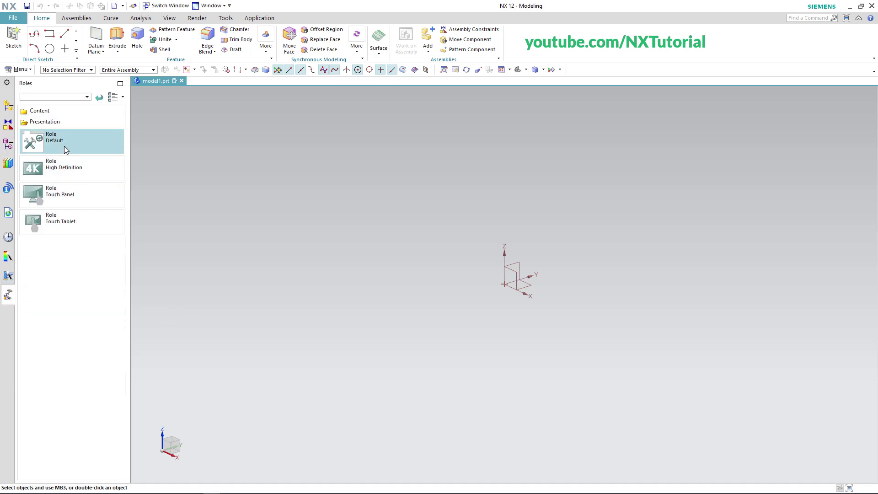
{"action": "mouse_move", "coordinate": [72, 148]}
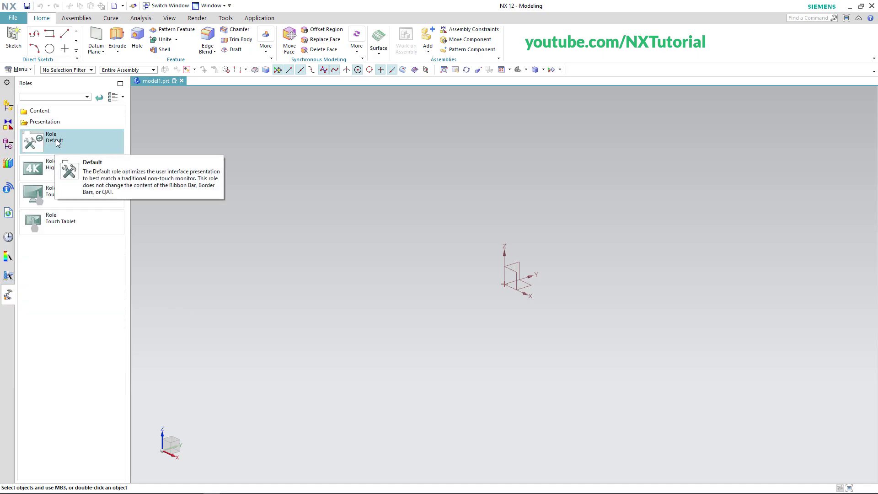
{"action": "left_click", "coordinate": [7, 147]}
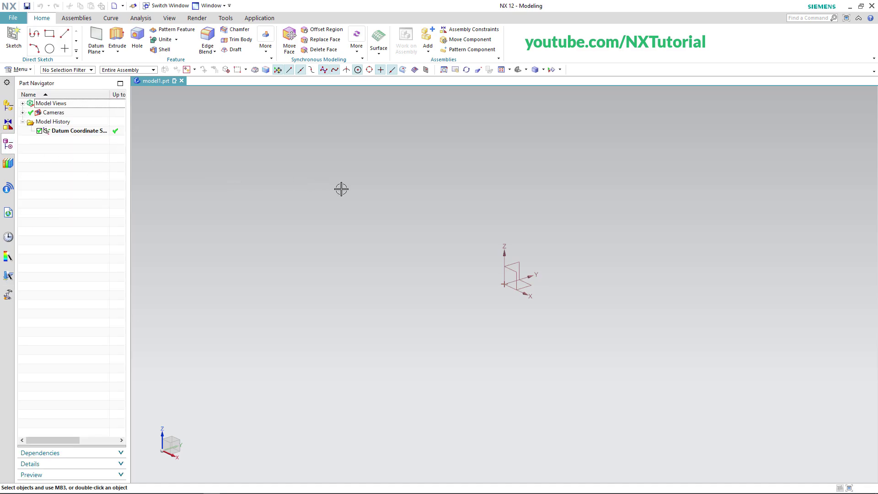
{"action": "key", "text": "alt+Tab"}
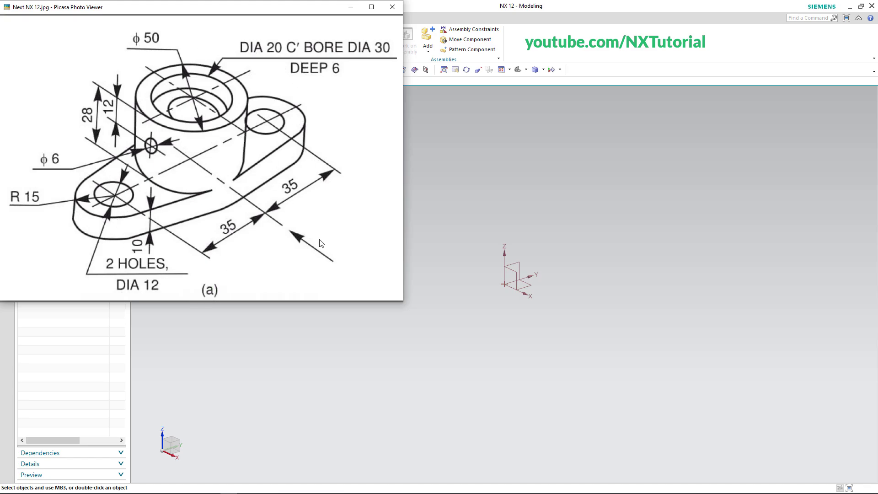
{"action": "left_click", "coordinate": [485, 215]}
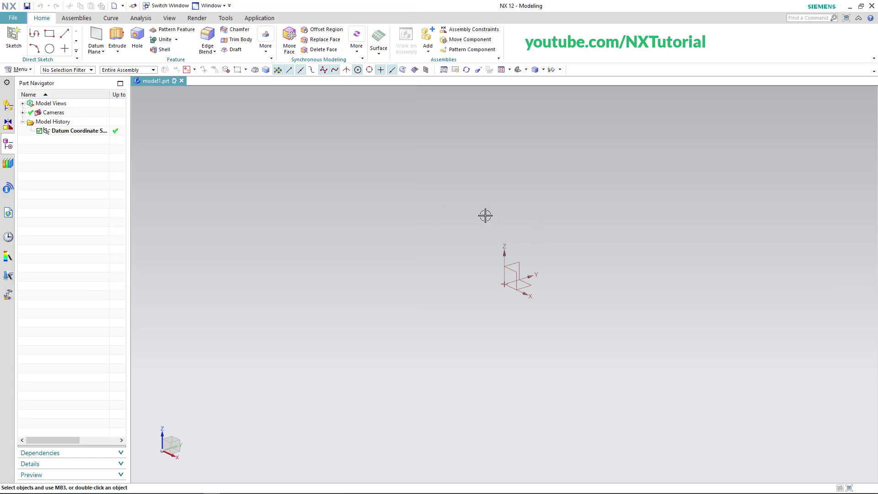
{"action": "right_click", "coordinate": [485, 216]}
- Create Sketch (1) on the XY datum plane, glancing at the reference drawing
{"action": "left_click", "coordinate": [13, 40]}
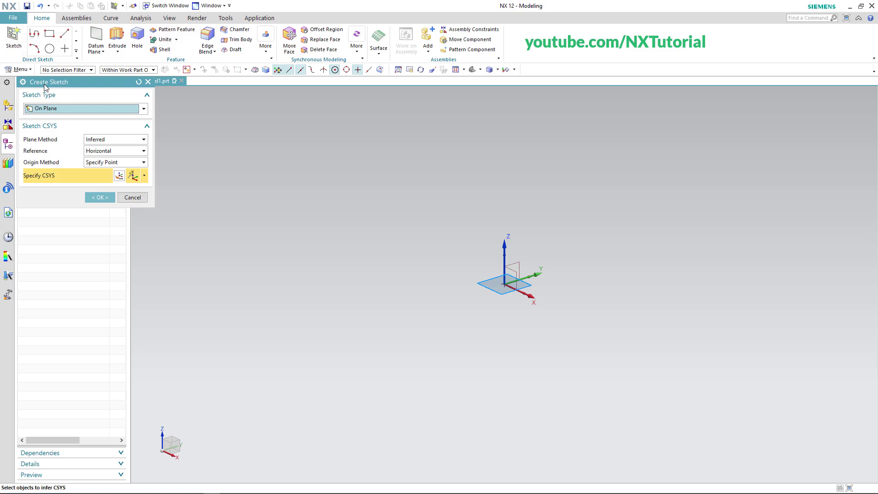
{"action": "left_click", "coordinate": [100, 198]}
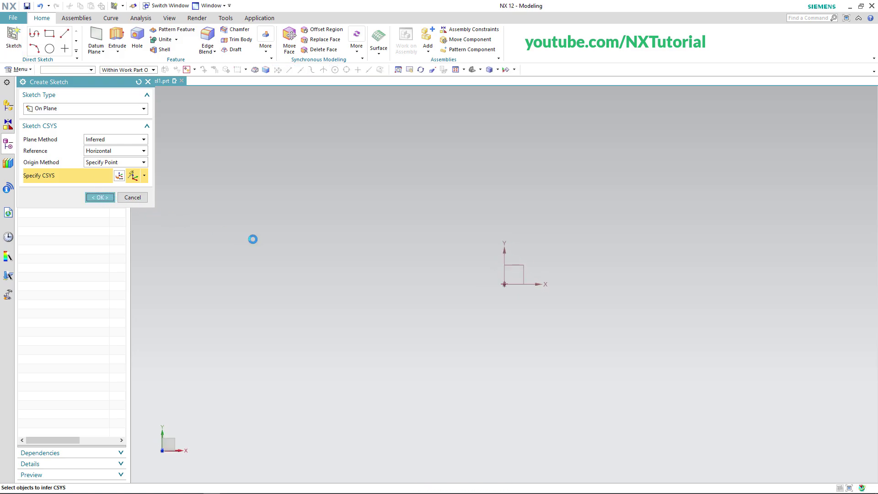
{"action": "key", "text": "alt+Tab"}
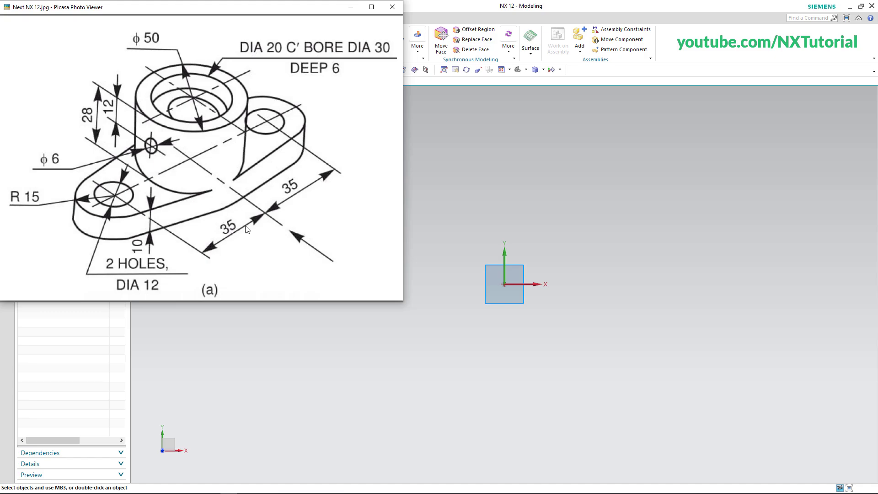
{"action": "left_click", "coordinate": [533, 133]}
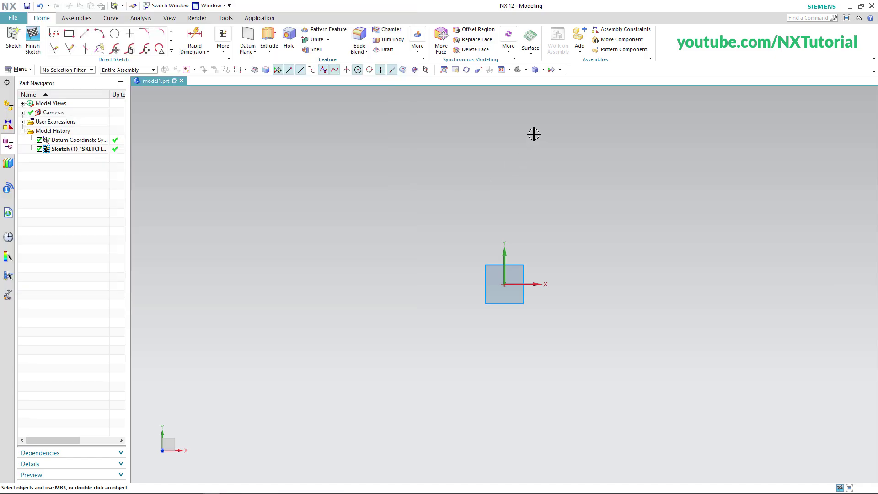
- Draw a ϕ50 circle centred on the sketch origin
{"action": "left_click", "coordinate": [114, 35]}
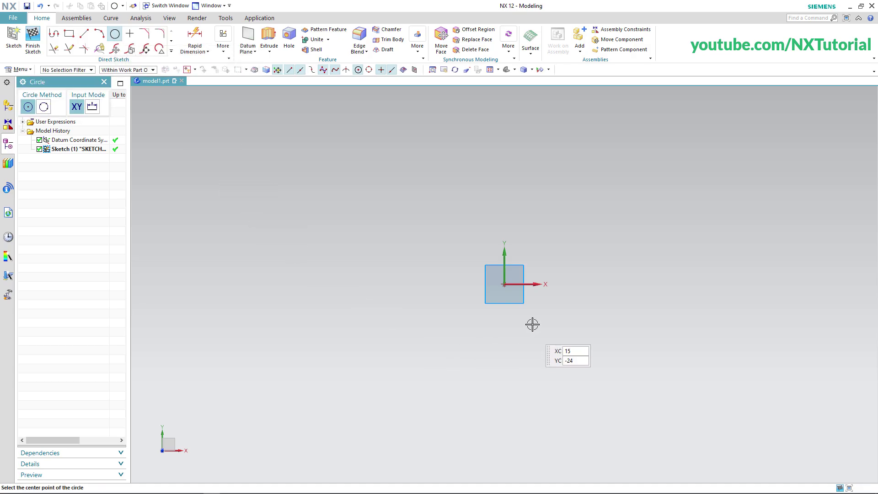
{"action": "left_click", "coordinate": [505, 284]}
{"action": "left_click", "coordinate": [558, 293]}
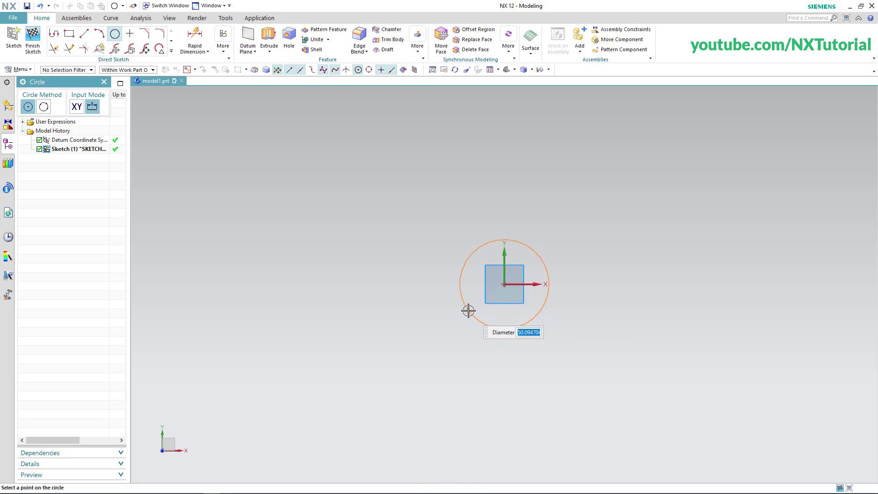
{"action": "type", "text": "50"}
{"action": "key", "text": "Return"}
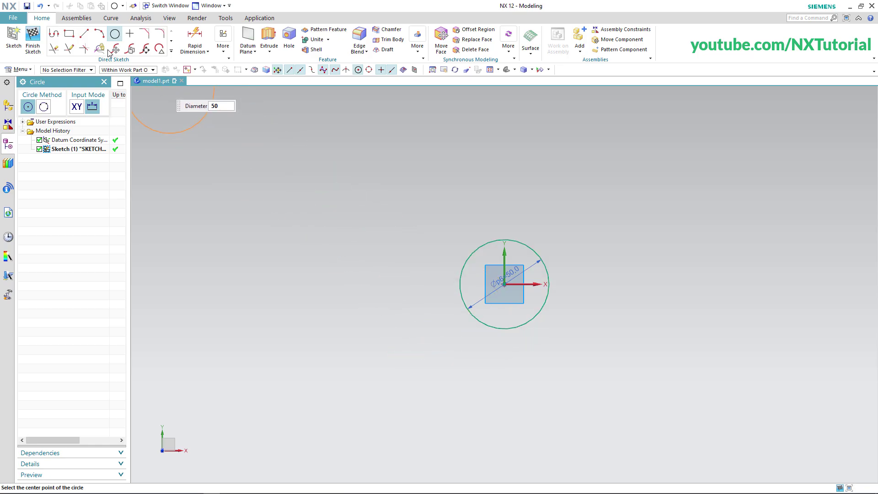
{"action": "left_click", "coordinate": [85, 34]}
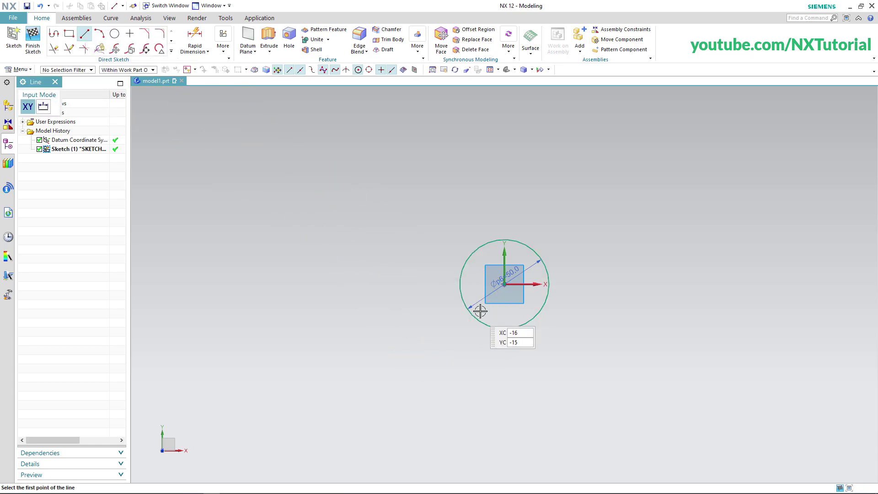
- Draw a 35 mm line at angle 180 running left from the circle's centre
{"action": "left_click", "coordinate": [505, 284]}
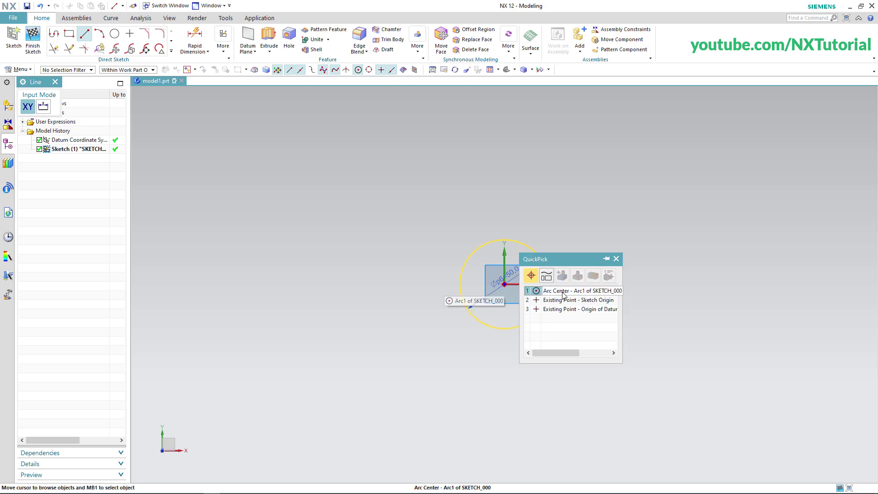
{"action": "left_click", "coordinate": [462, 285]}
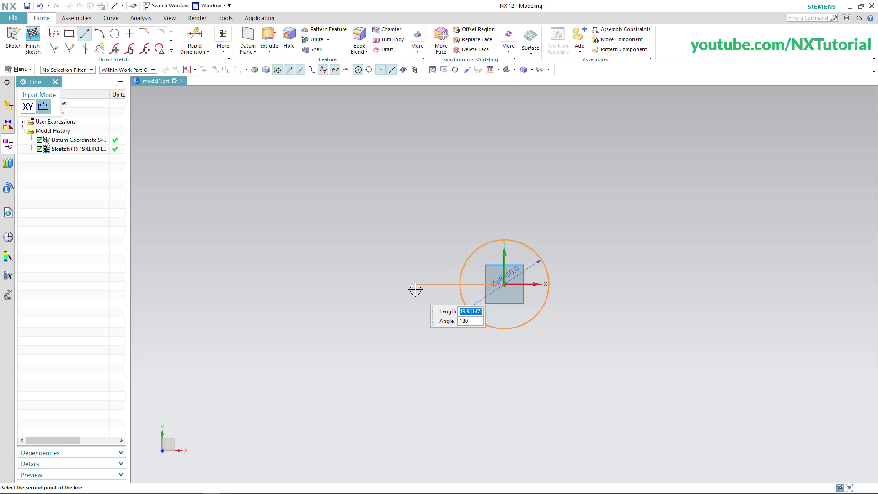
{"action": "type", "text": "35"}
{"action": "key", "text": "Return"}
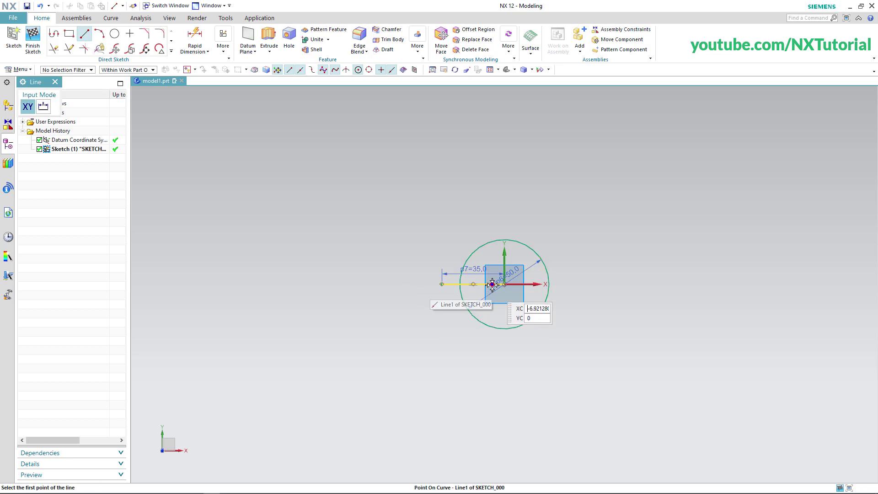
{"action": "scroll", "coordinate": [492, 283], "scroll_direction": "down", "scroll_amount": 1}
{"action": "scroll", "coordinate": [492, 283], "scroll_direction": "up", "scroll_amount": 3}
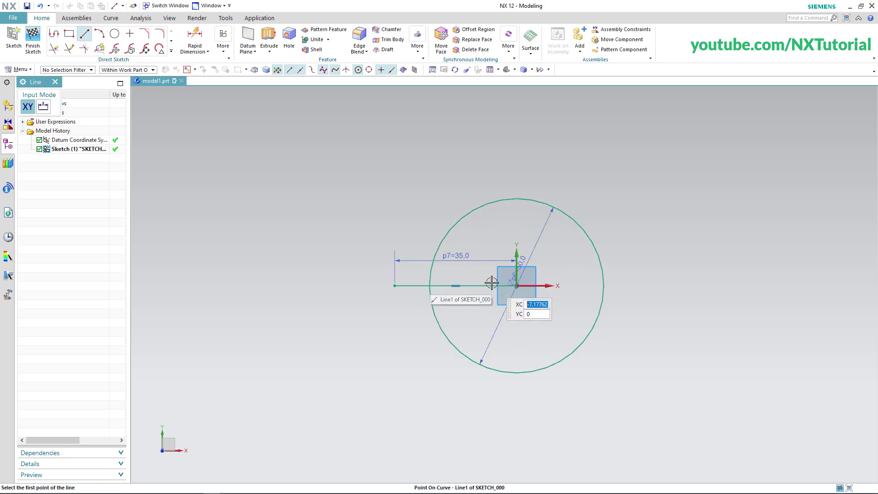
{"action": "scroll", "coordinate": [491, 283], "scroll_direction": "up", "scroll_amount": 2}
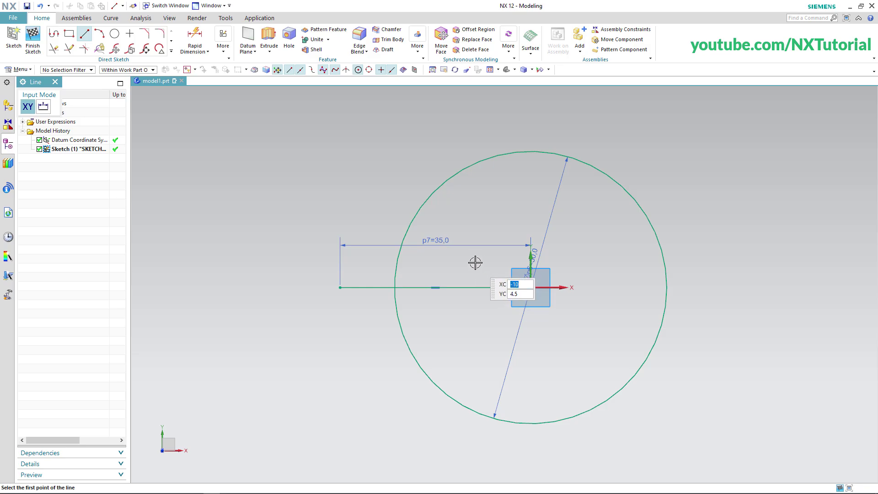
{"action": "key", "text": "Escape"}
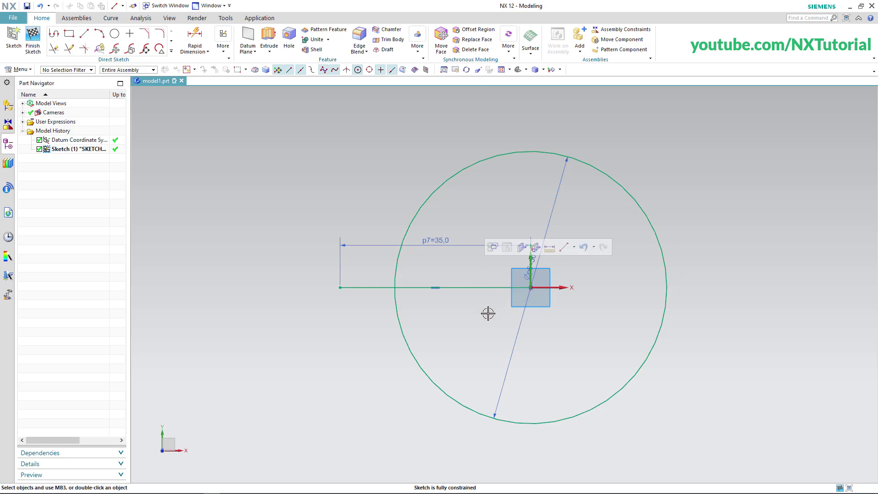
- Convert the 35 mm line to reference geometry and bring up the Picasa drawing
{"action": "left_click", "coordinate": [474, 288]}
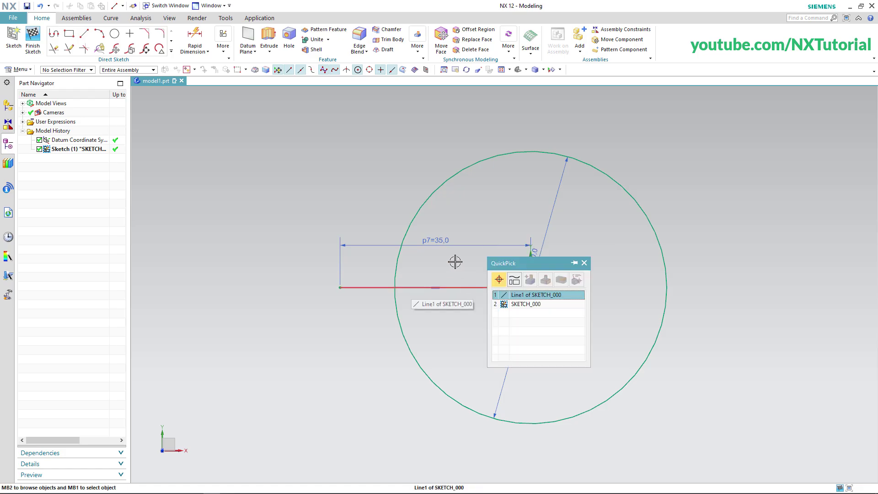
{"action": "left_click", "coordinate": [523, 294]}
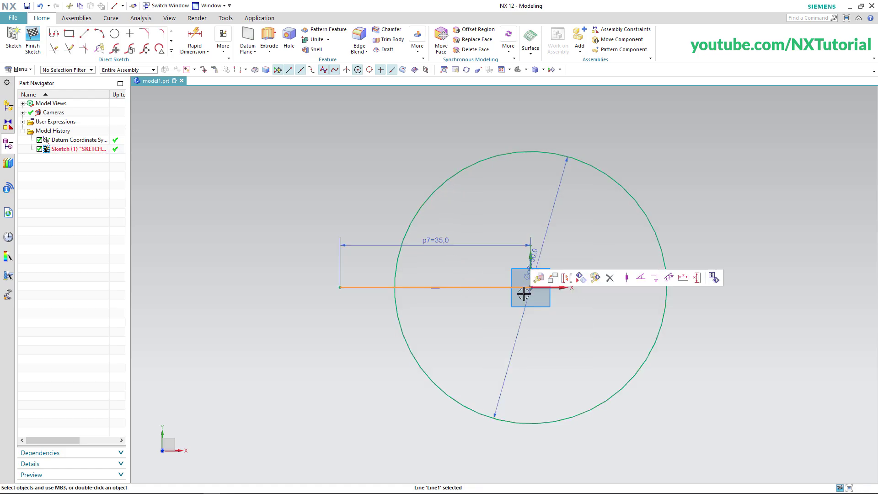
{"action": "left_click", "coordinate": [569, 278]}
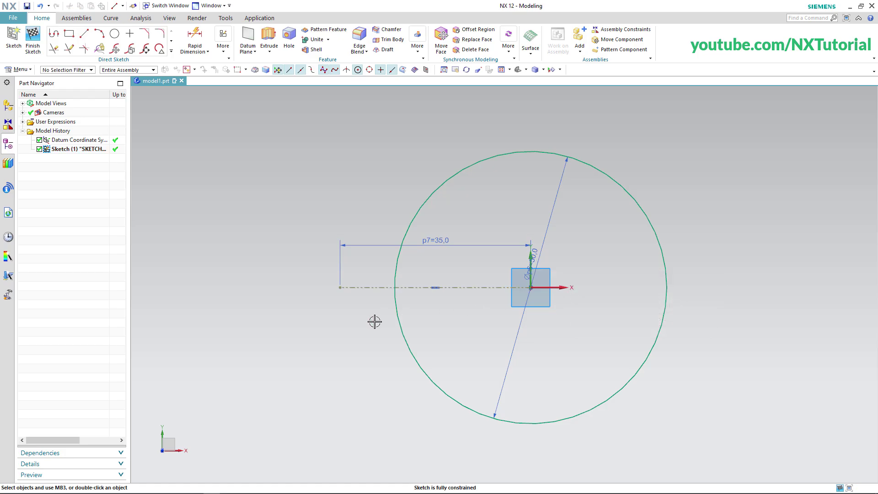
{"action": "key", "text": "alt+Tab"}
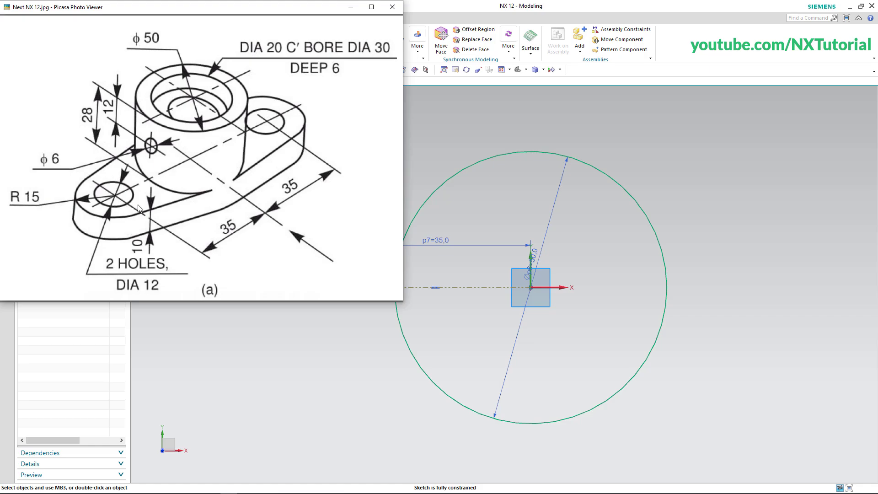
{"action": "mouse_move", "coordinate": [145, 289]}
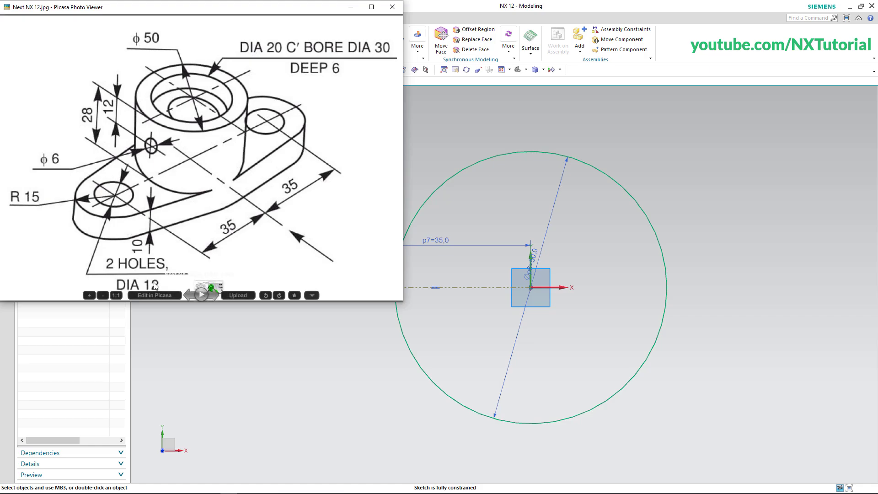
- Add concentric ϕ12 and ϕ30 circles at the construction line's left end point
{"action": "left_click", "coordinate": [680, 195]}
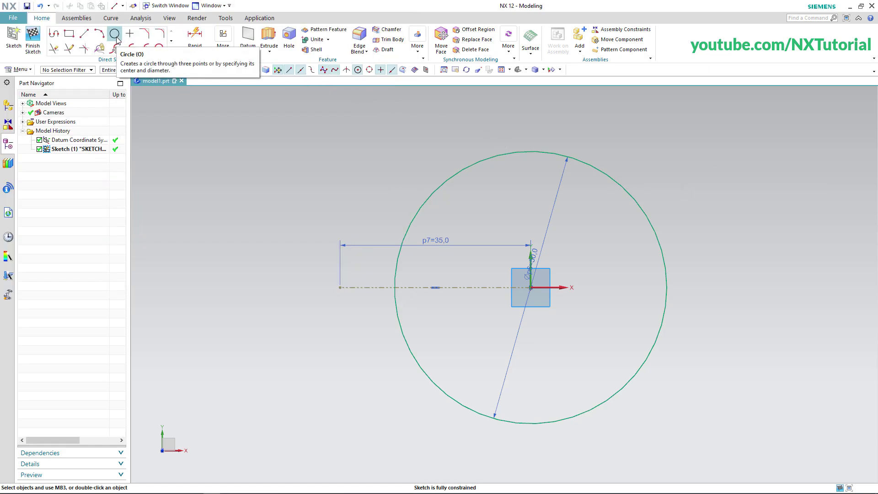
{"action": "left_click", "coordinate": [115, 38]}
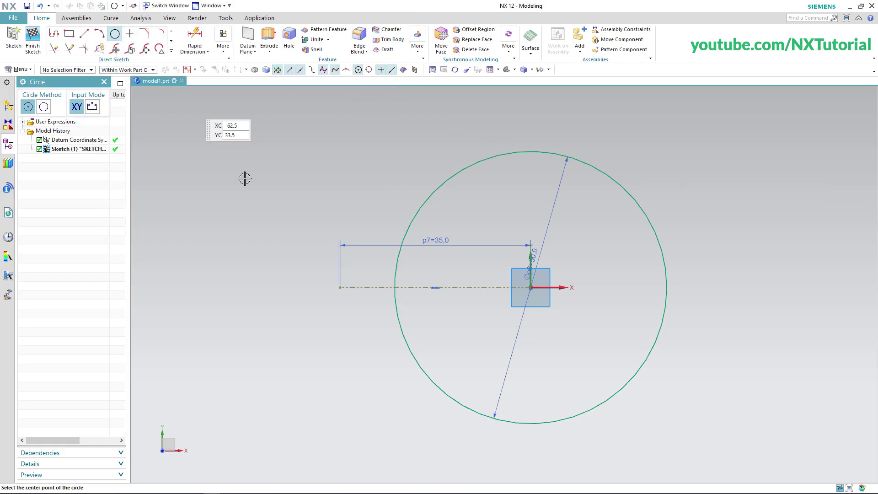
{"action": "left_click", "coordinate": [340, 287]}
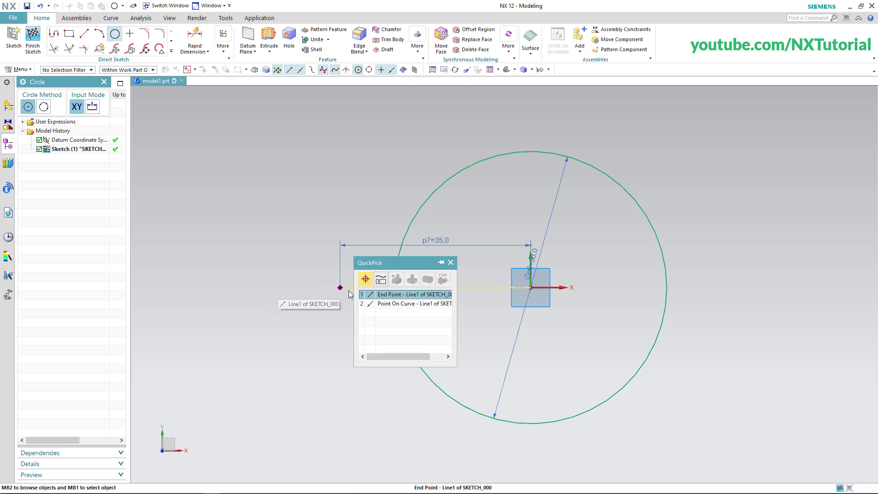
{"action": "left_click", "coordinate": [392, 295]}
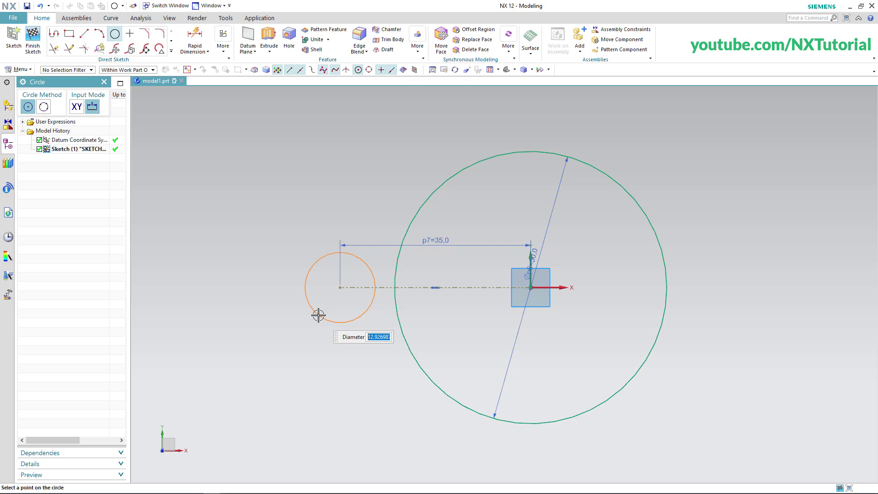
{"action": "type", "text": "12"}
{"action": "key", "text": "Return"}
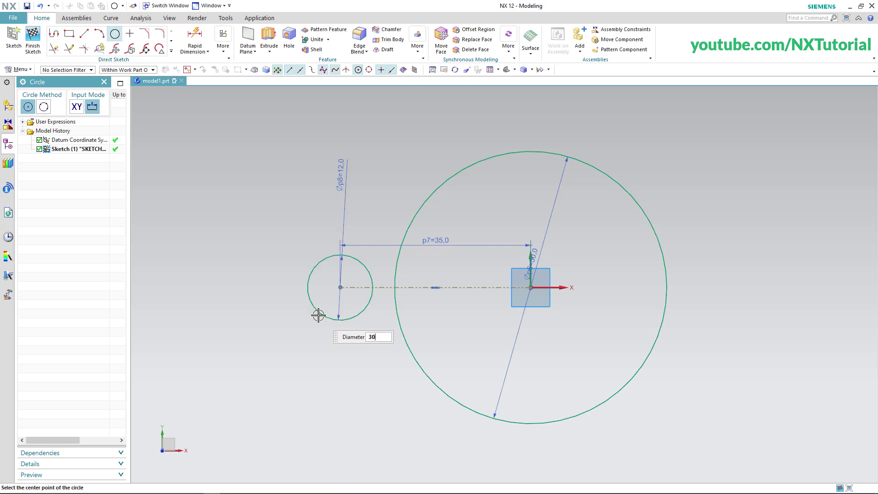
{"action": "left_click", "coordinate": [340, 288]}
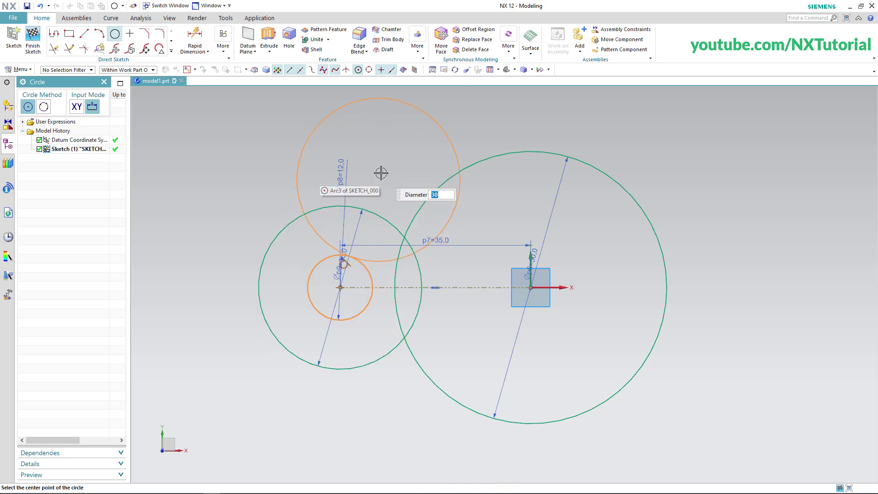
{"action": "key", "text": "Escape"}
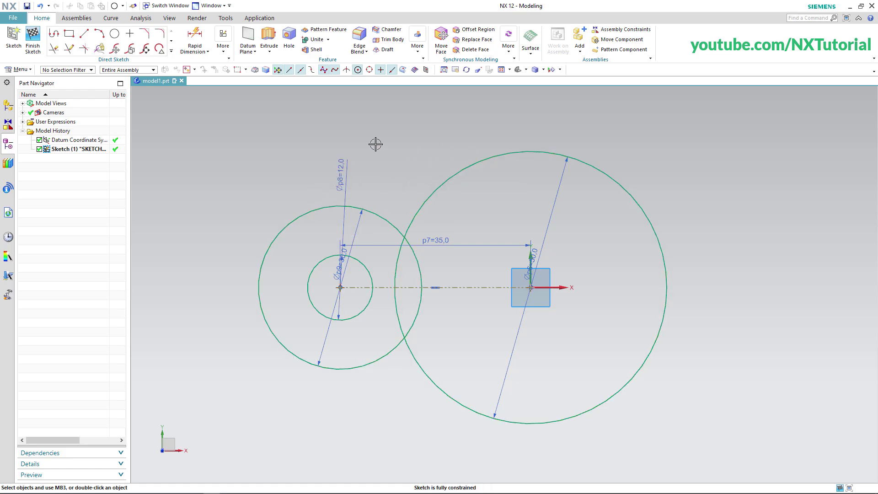
{"action": "left_click", "coordinate": [84, 33]}
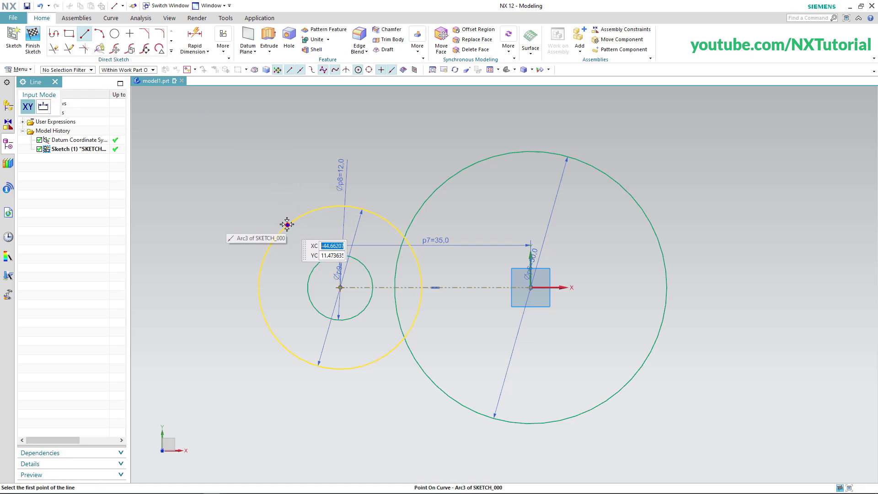
- Draw top and bottom lines tangent to both the ϕ30 and ϕ50 circles
{"action": "left_click", "coordinate": [322, 209]}
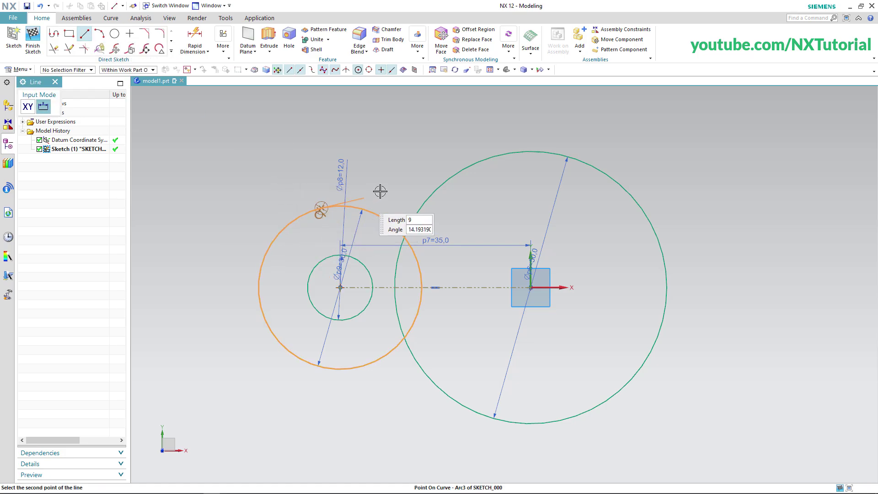
{"action": "left_click", "coordinate": [508, 153]}
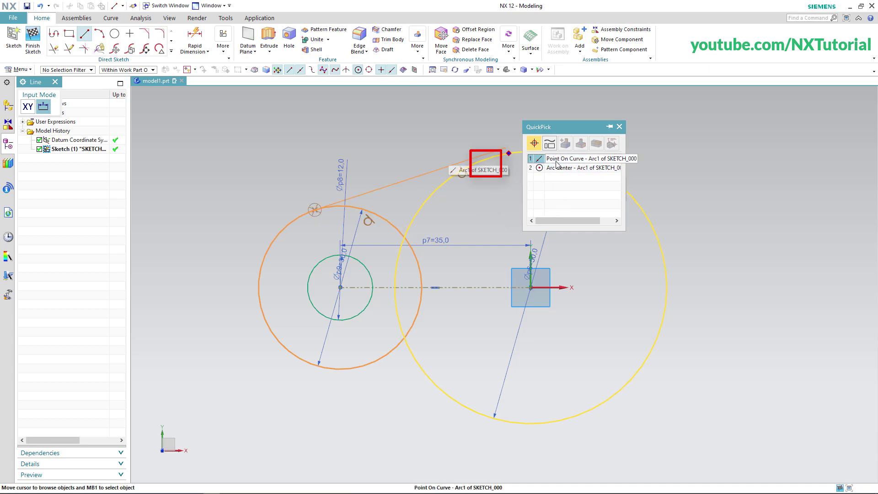
{"action": "left_click", "coordinate": [557, 160]}
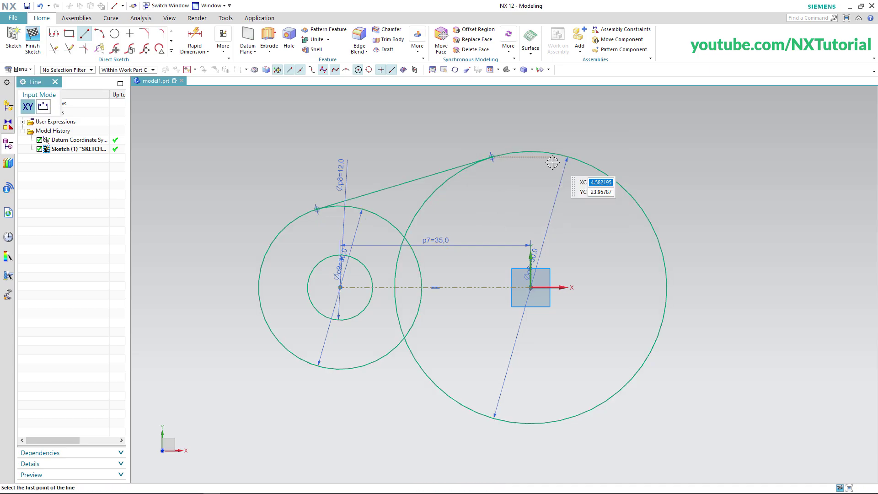
{"action": "left_click", "coordinate": [291, 352]}
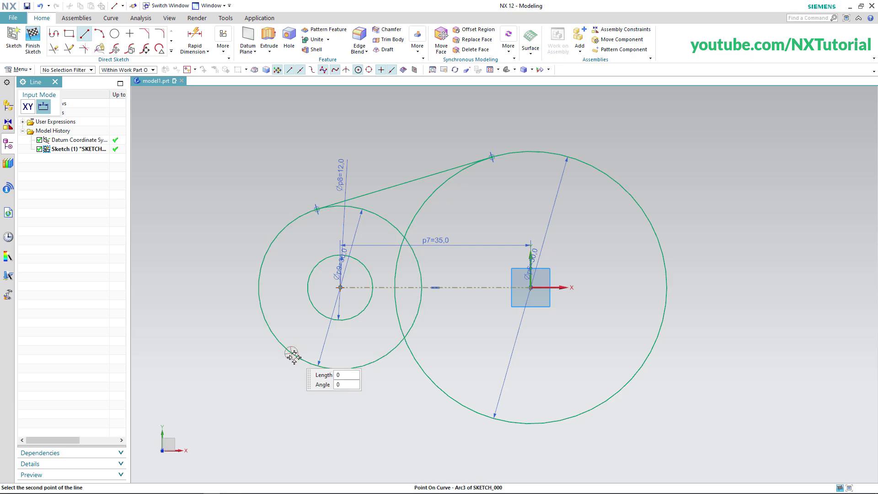
{"action": "left_click", "coordinate": [481, 414]}
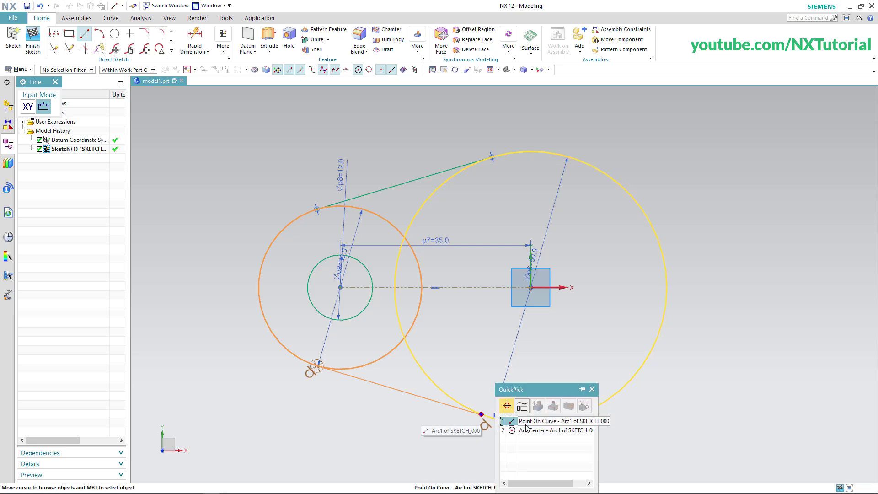
{"action": "left_click", "coordinate": [528, 422]}
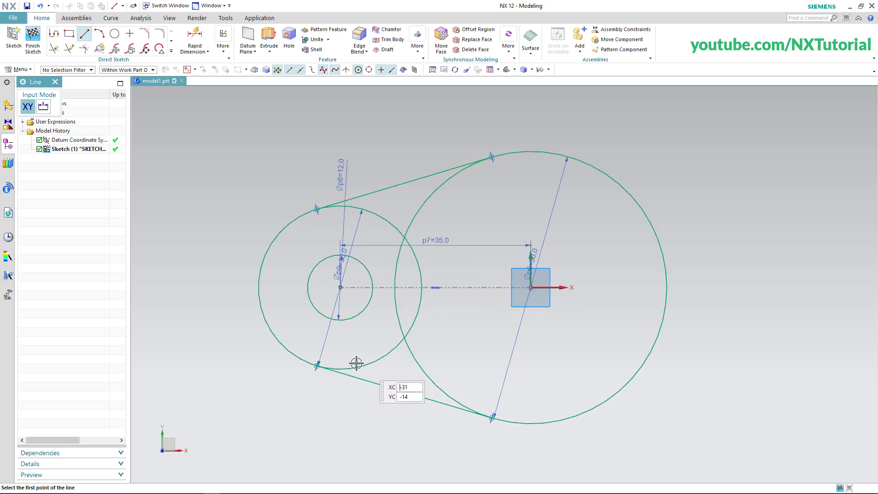
- Trim away the ϕ30 arc portions lying inside the outline with Quick Trim
{"action": "left_click", "coordinate": [54, 49]}
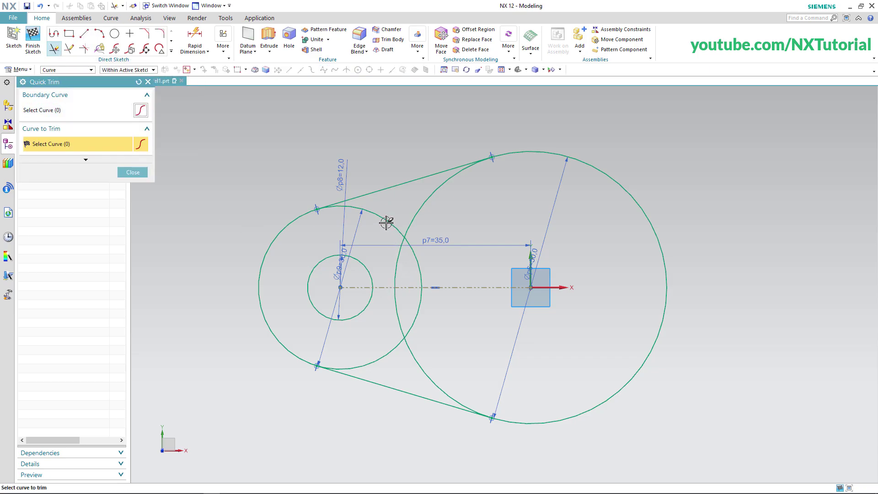
{"action": "left_click", "coordinate": [416, 258]}
{"action": "left_click", "coordinate": [391, 353]}
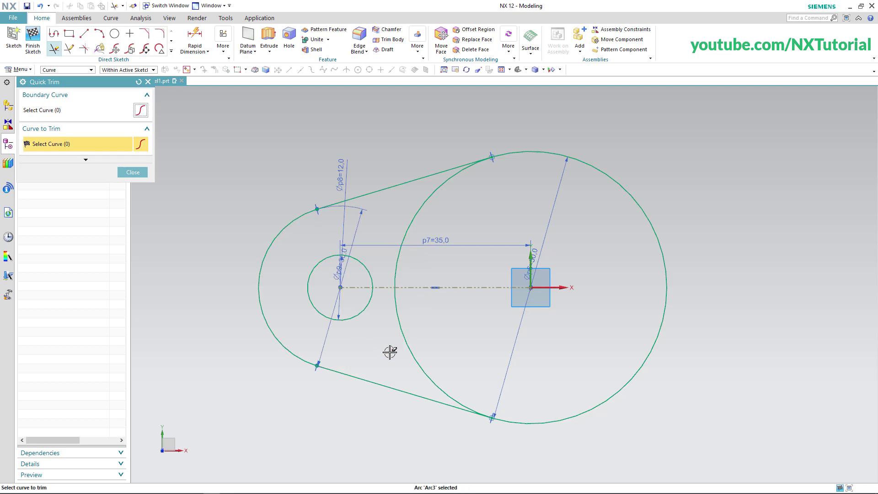
{"action": "left_click", "coordinate": [132, 172]}
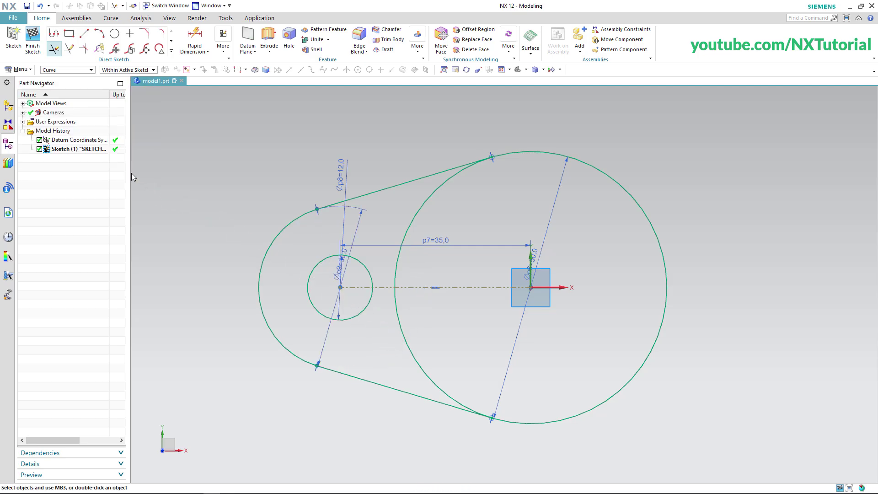
{"action": "left_click", "coordinate": [685, 352]}
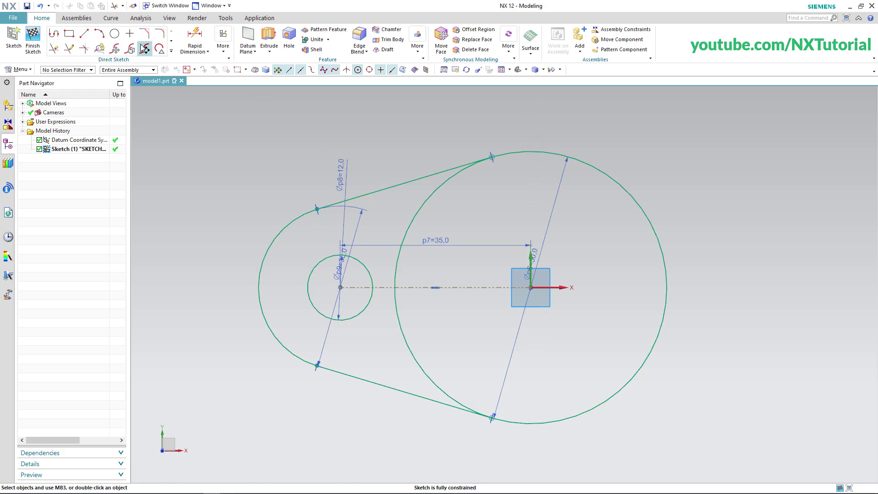
- Draw a vertical line through the ϕ50 circle's centre and convert it to reference
{"action": "left_click", "coordinate": [79, 39]}
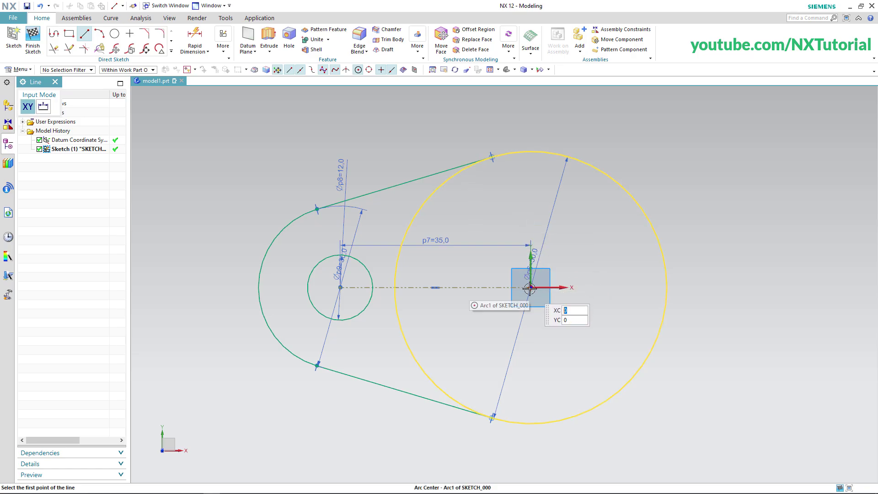
{"action": "left_click", "coordinate": [529, 131]}
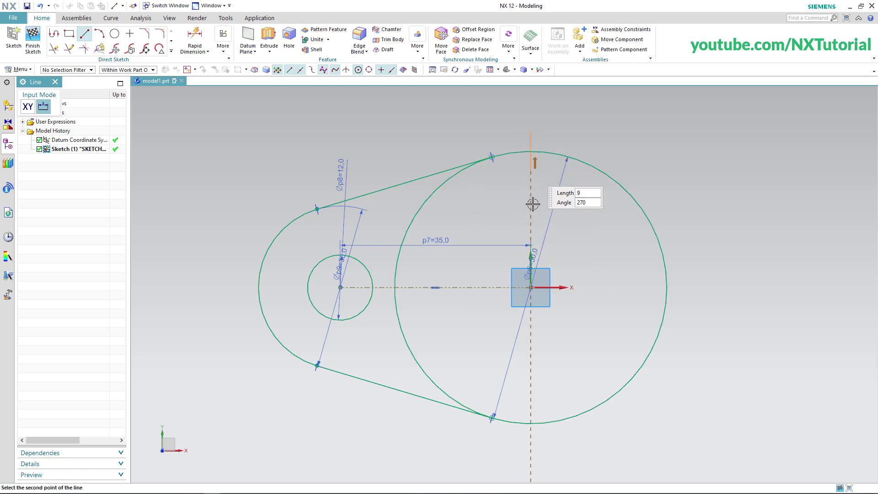
{"action": "left_click", "coordinate": [529, 452]}
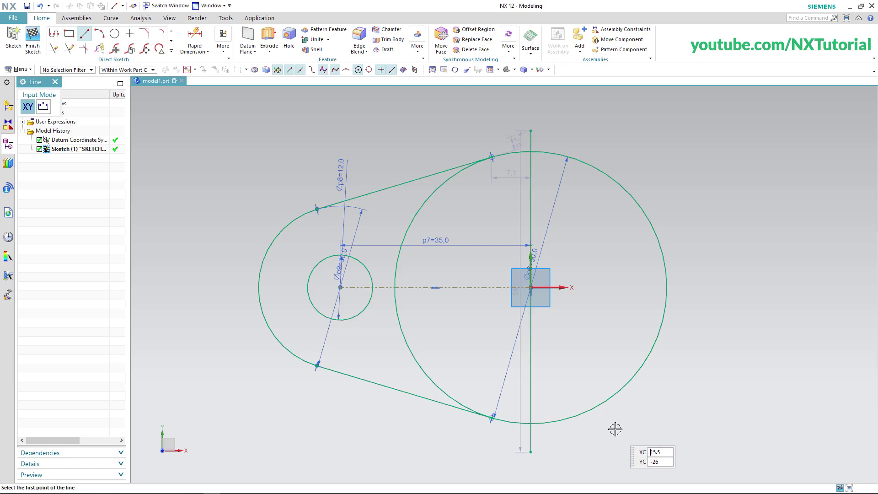
{"action": "key", "text": "Escape"}
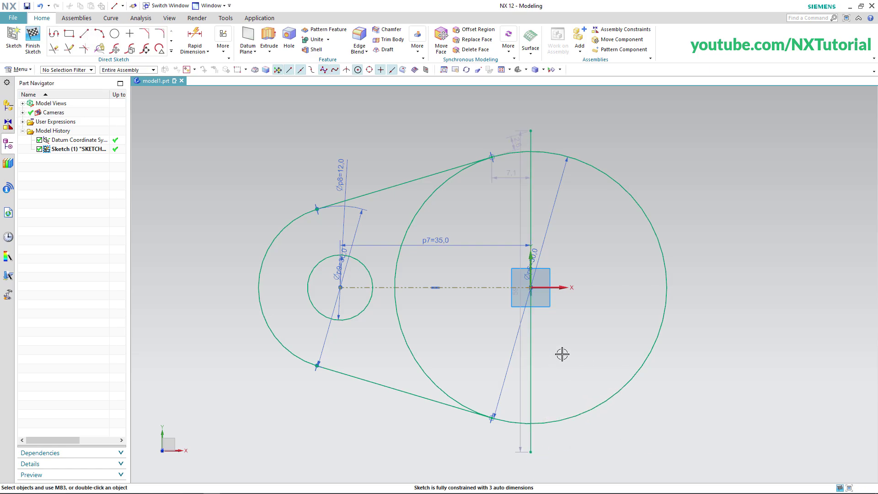
{"action": "left_click", "coordinate": [531, 361]}
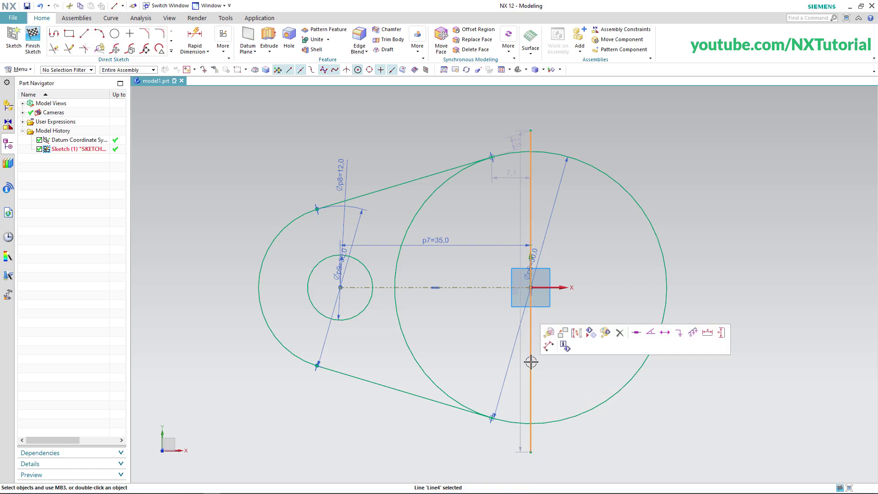
{"action": "left_click", "coordinate": [577, 334]}
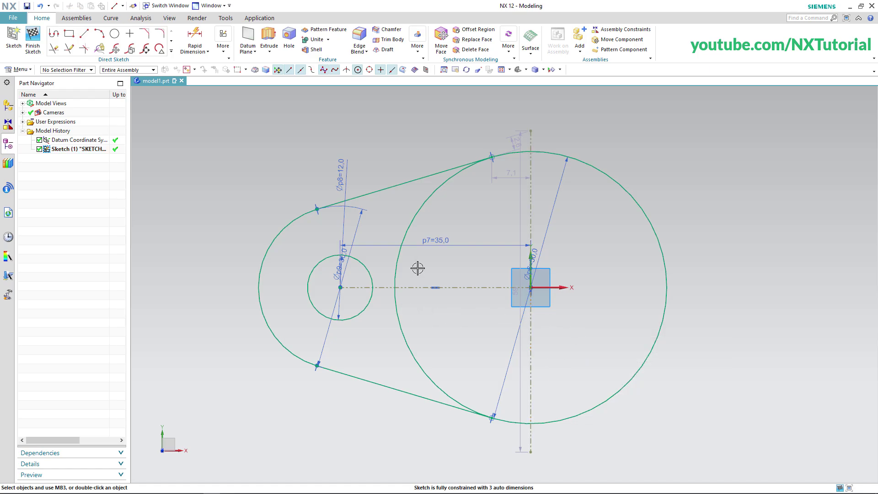
- Mirror the left arc, tangent lines and ϕ12 circle across the vertical centreline
{"action": "left_click", "coordinate": [171, 52]}
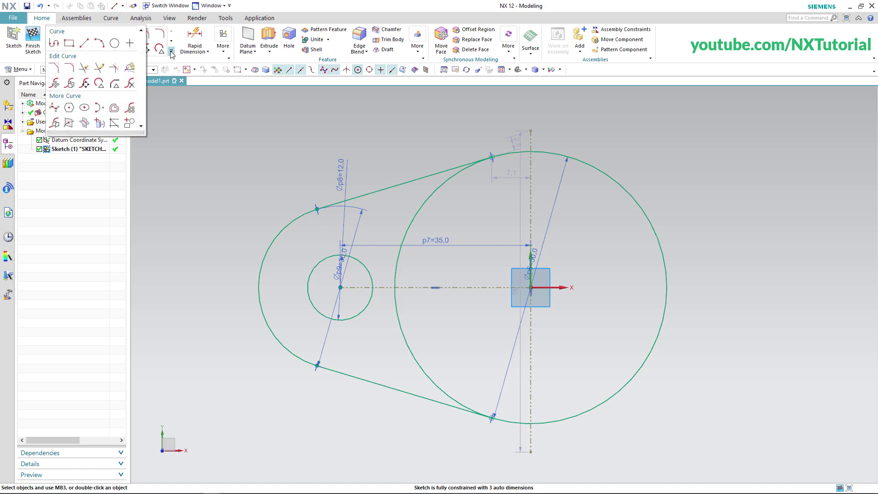
{"action": "left_click", "coordinate": [57, 122]}
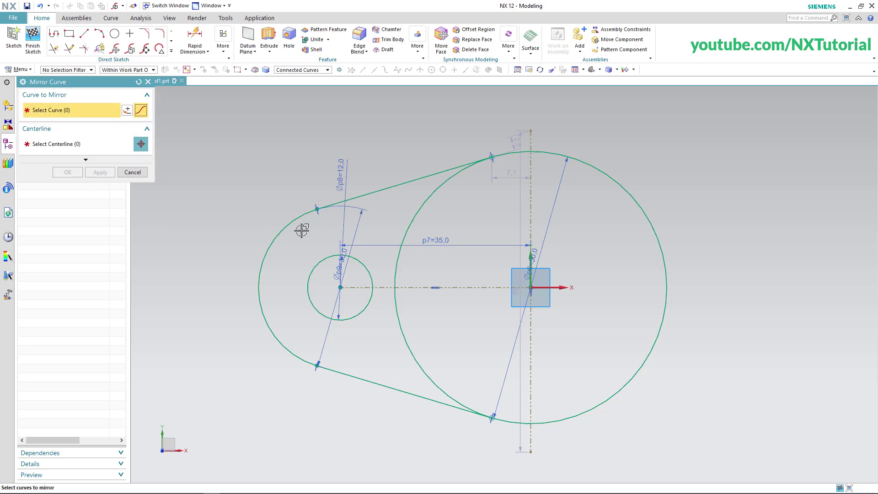
{"action": "left_click", "coordinate": [283, 225]}
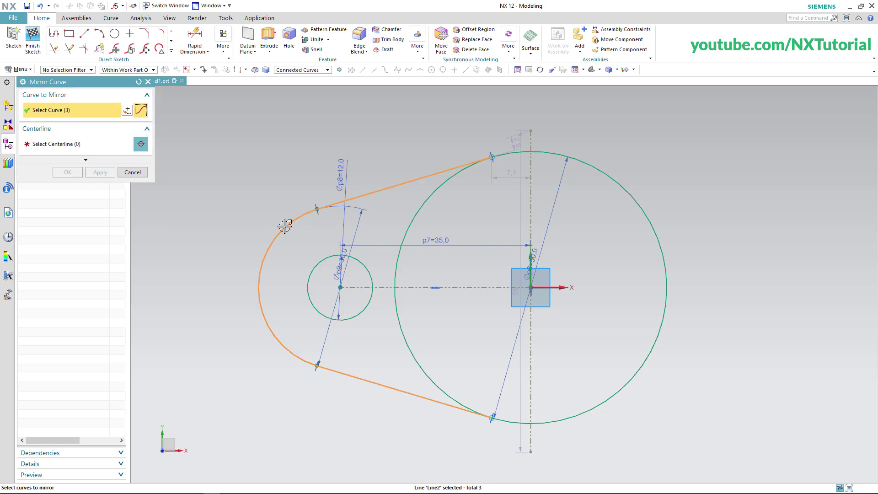
{"action": "left_click", "coordinate": [319, 262]}
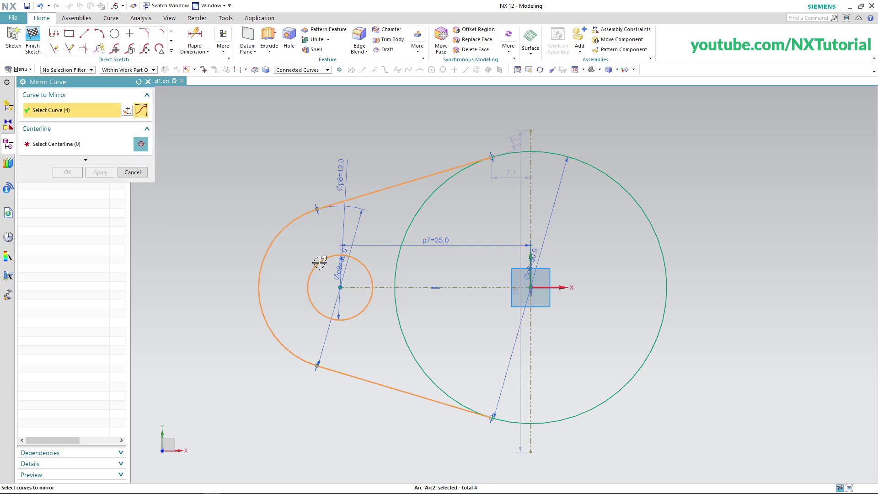
{"action": "left_click", "coordinate": [67, 145]}
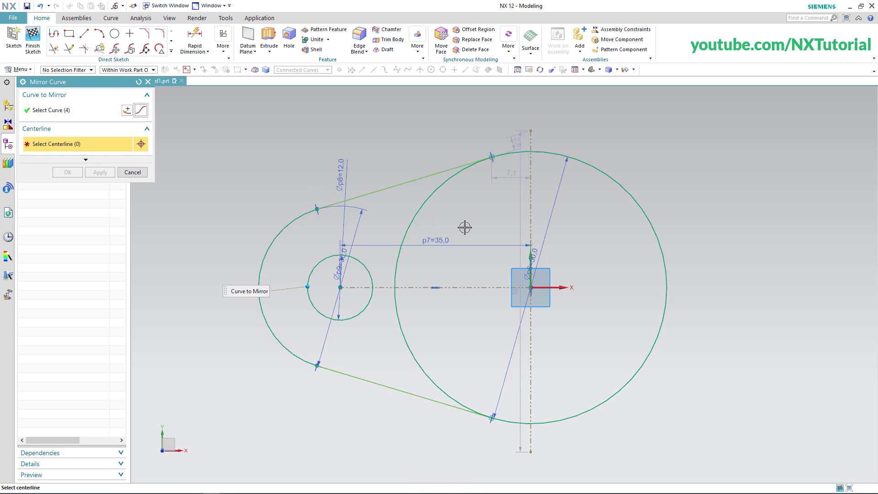
{"action": "left_click", "coordinate": [531, 217]}
{"action": "middle_click", "coordinate": [468, 209]}
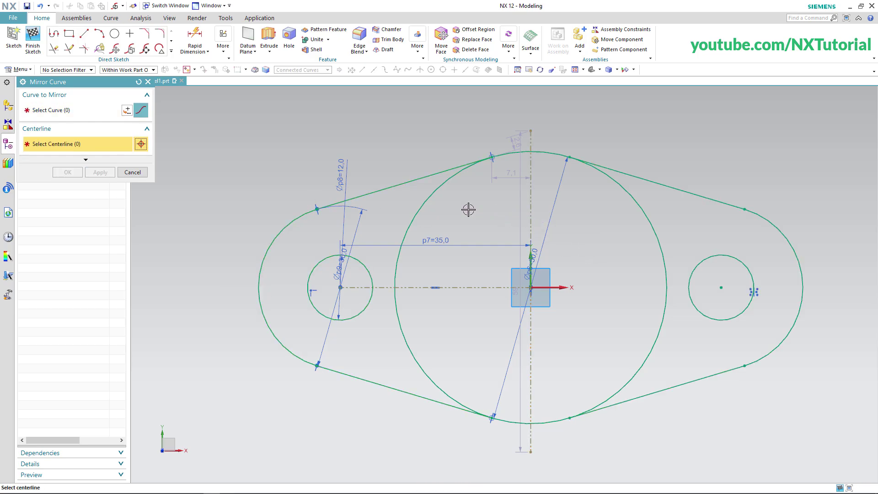
{"action": "left_click", "coordinate": [133, 173]}
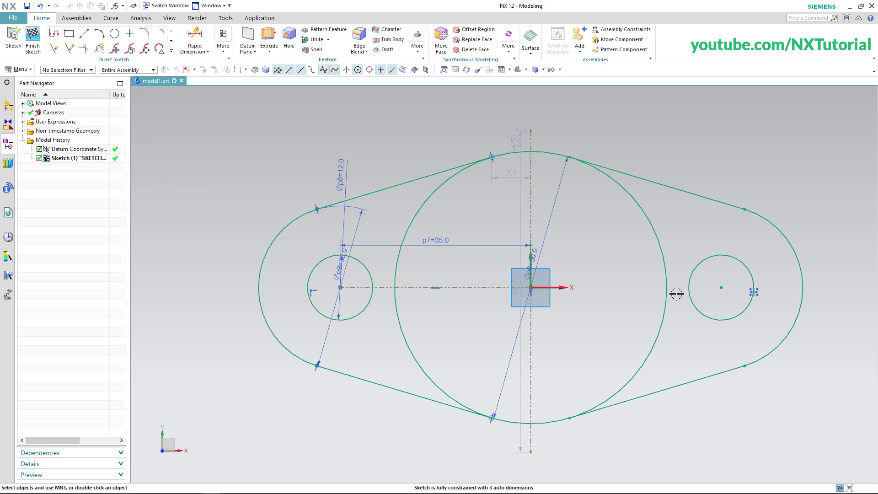
{"action": "key", "text": "alt+Tab"}
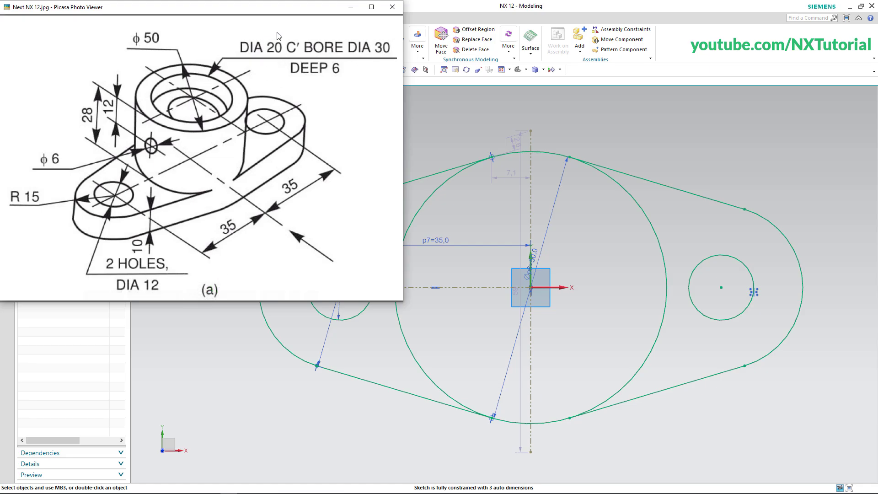
- Draw ϕ30 and ϕ20 circles at the arc centre of the ϕ50 boss circle
{"action": "left_click", "coordinate": [640, 135]}
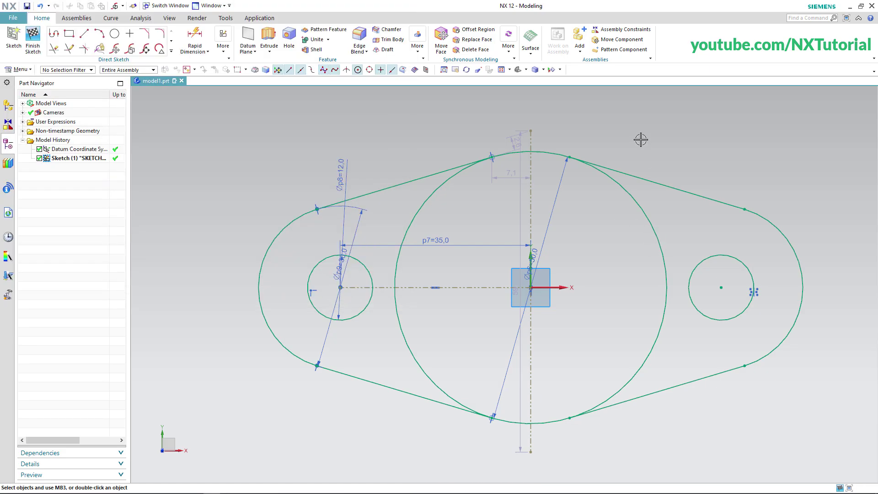
{"action": "left_click", "coordinate": [114, 40]}
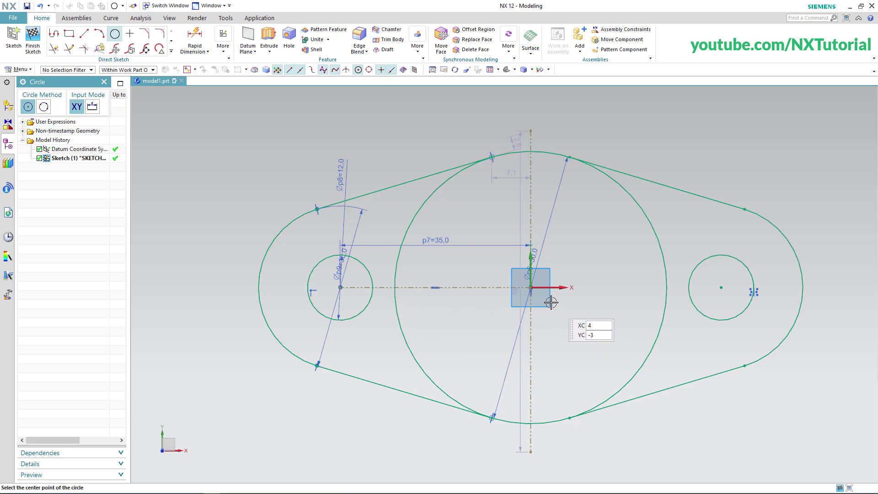
{"action": "left_click", "coordinate": [531, 287]}
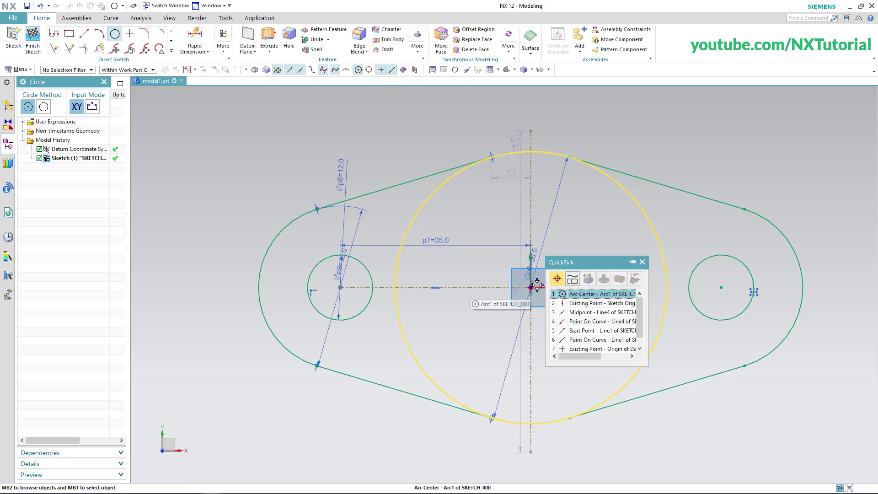
{"action": "left_click", "coordinate": [582, 294]}
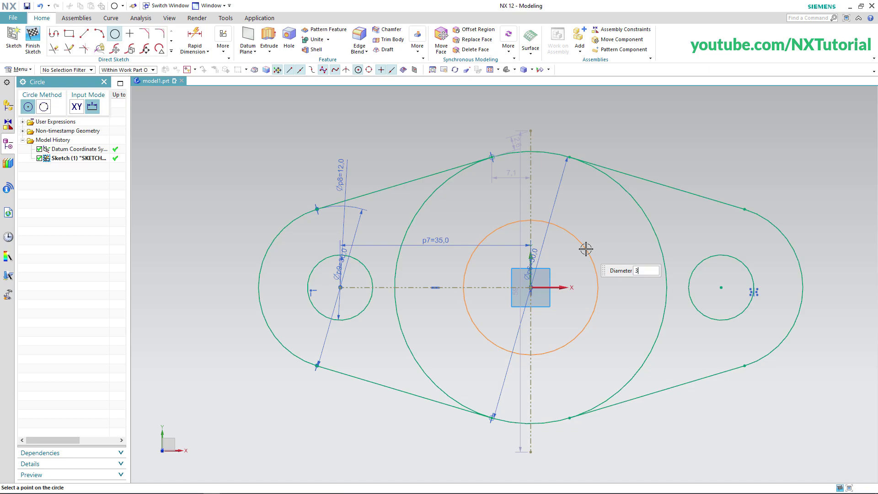
{"action": "type", "text": "30"}
{"action": "key", "text": "Return"}
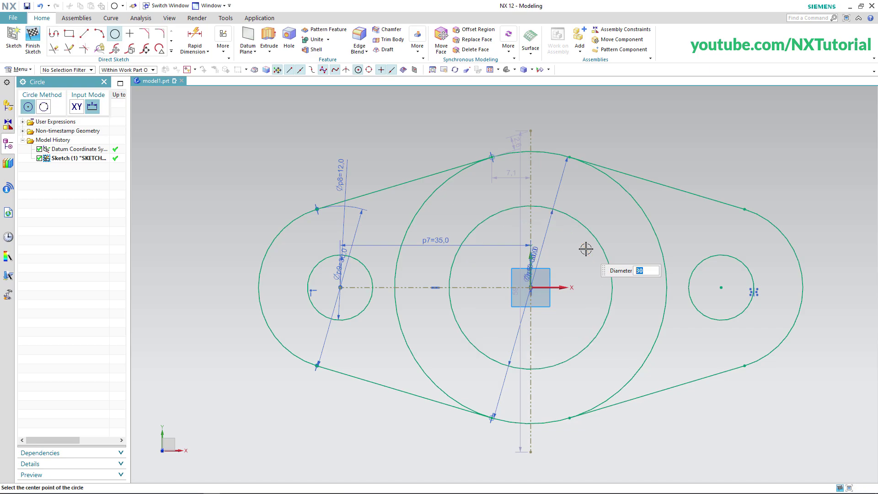
{"action": "type", "text": "20"}
{"action": "key", "text": "Return"}
{"action": "left_click", "coordinate": [530, 287]}
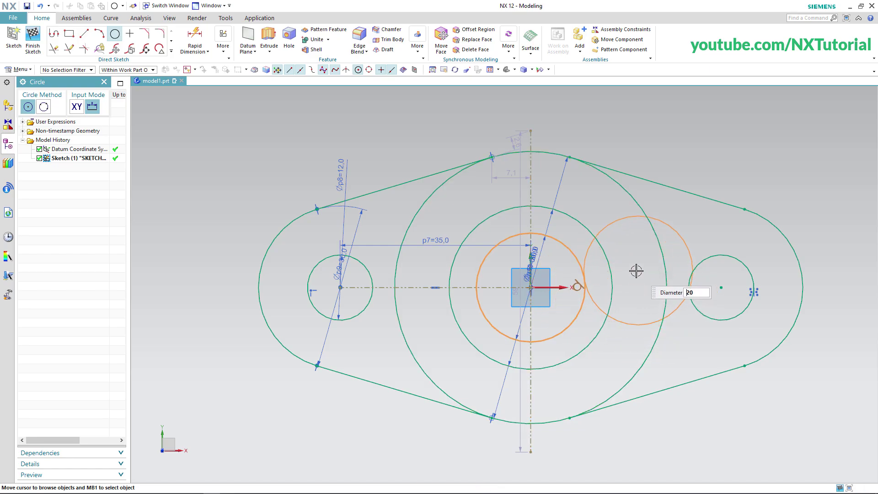
{"action": "key", "text": "Escape"}
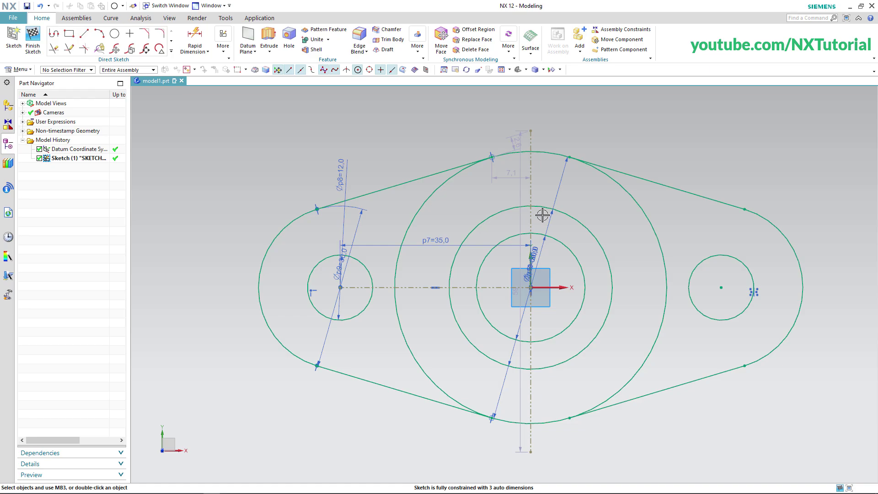
{"action": "right_click", "coordinate": [548, 180]}
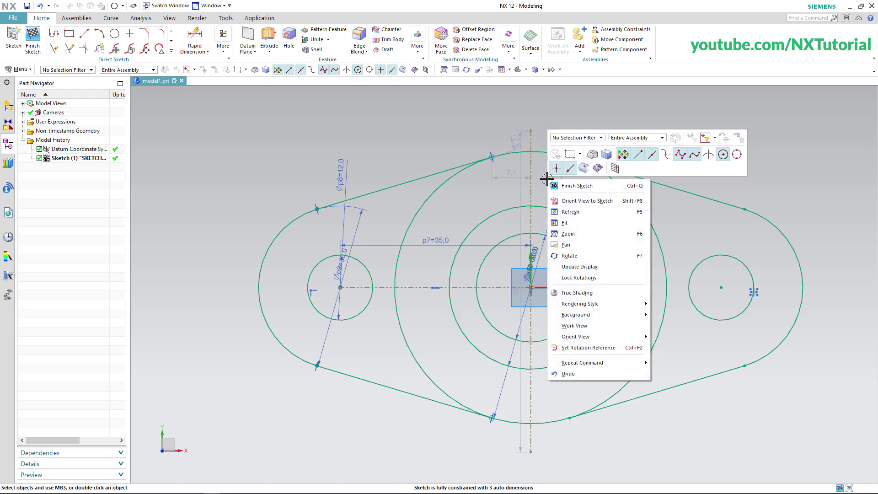
- Finish the sketch and pick both end lobe regions for extrusion using Region Boundary Curves
{"action": "left_click", "coordinate": [570, 187]}
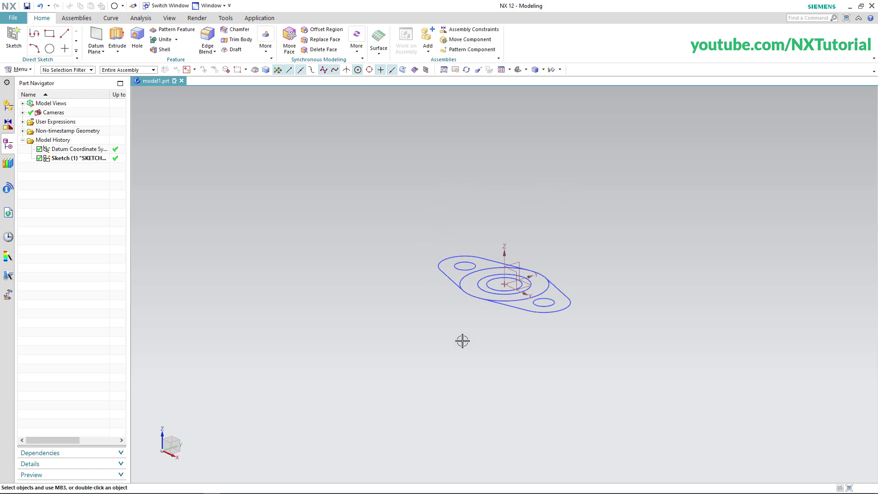
{"action": "scroll", "coordinate": [496, 304], "scroll_direction": "up", "scroll_amount": 5}
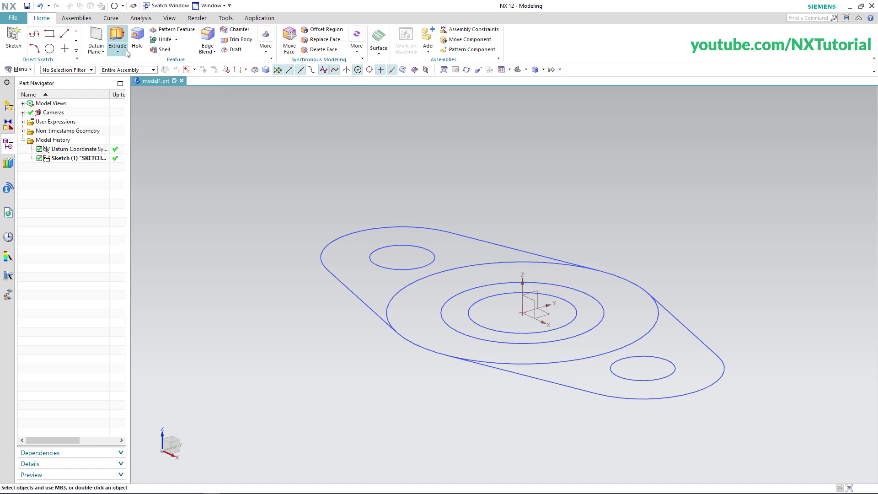
{"action": "left_click", "coordinate": [118, 37]}
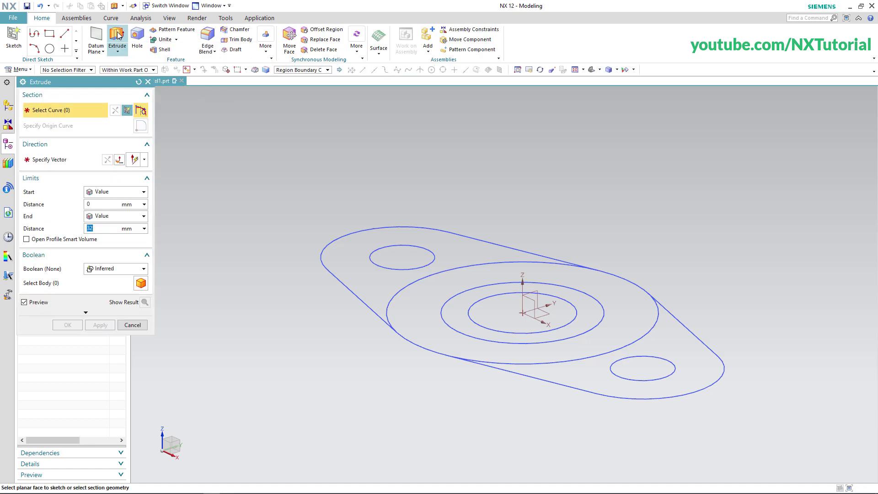
{"action": "left_click", "coordinate": [302, 70]}
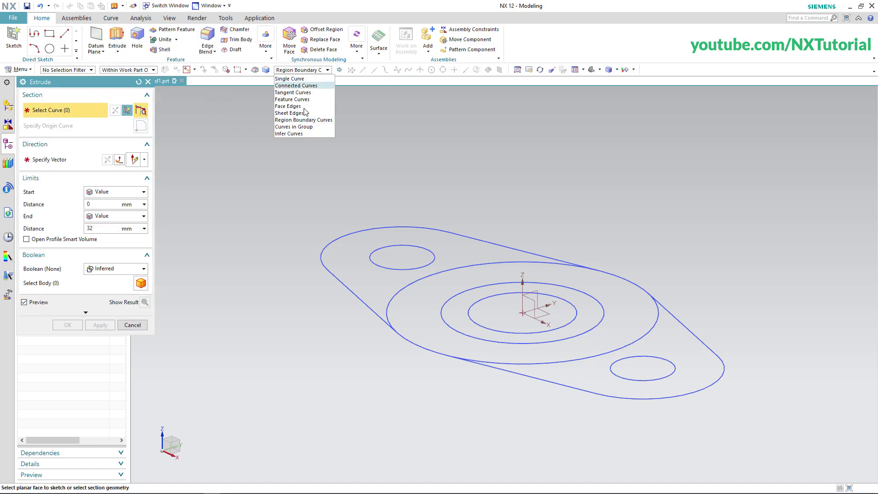
{"action": "left_click", "coordinate": [322, 121]}
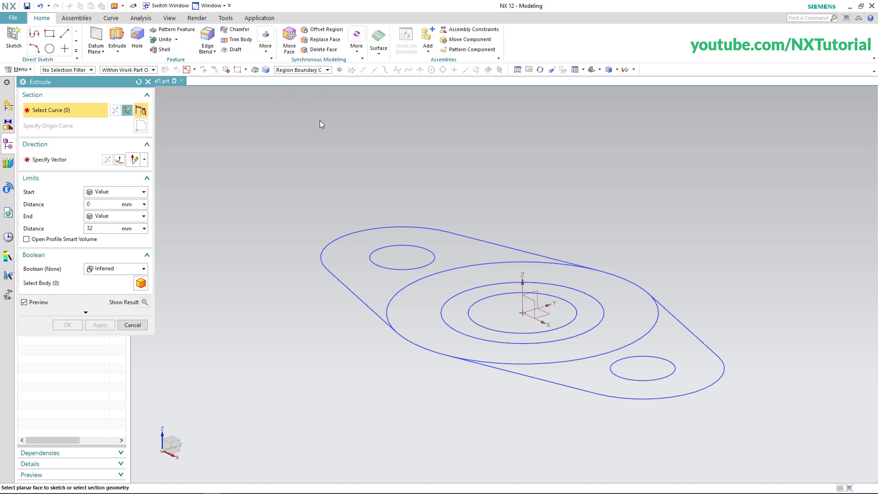
{"action": "left_click", "coordinate": [350, 264]}
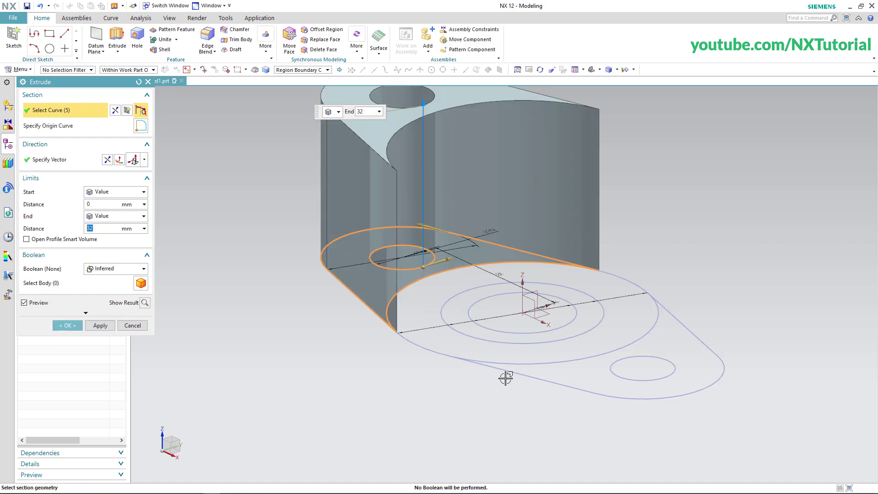
{"action": "left_click", "coordinate": [590, 375]}
- Extrude the selected lobes to an end distance of 10 mm to form the flange plate
{"action": "key", "text": "alt+Tab"}
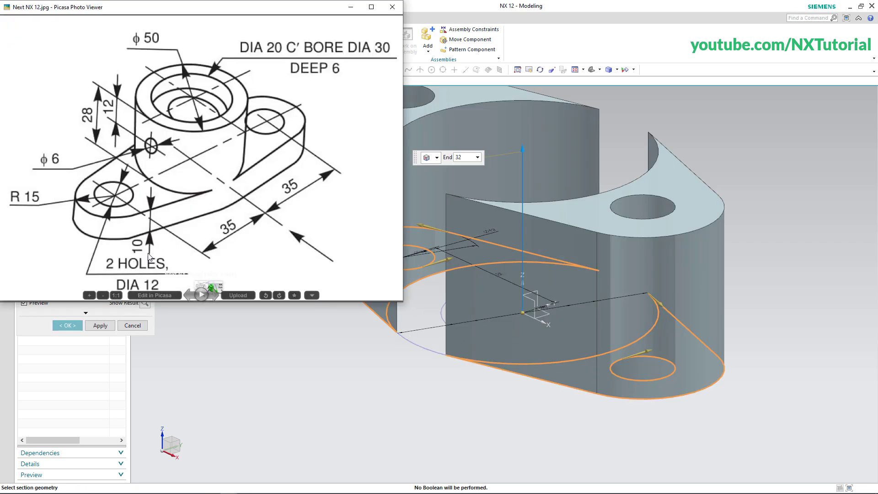
{"action": "left_click", "coordinate": [592, 47]}
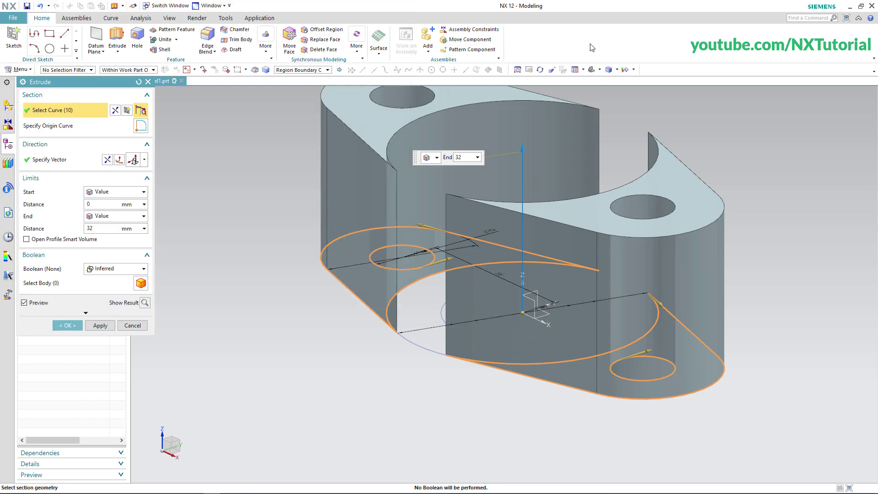
{"action": "left_click", "coordinate": [446, 158]}
{"action": "type", "text": "10"}
{"action": "key", "text": "Return"}
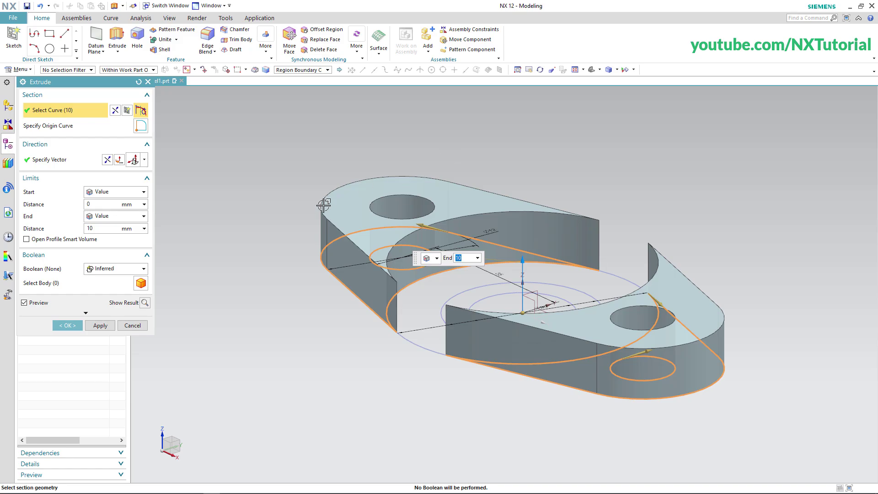
{"action": "left_click", "coordinate": [68, 325]}
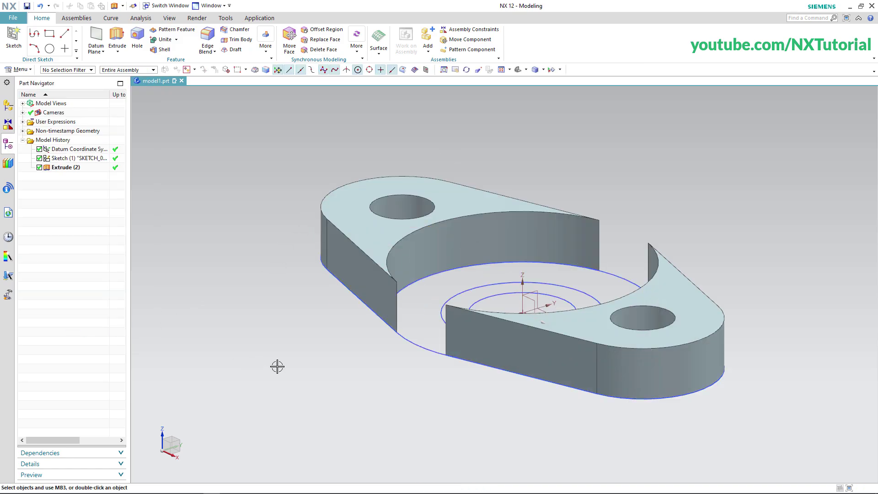
{"action": "mouse_move", "coordinate": [330, 357]}
{"action": "middle_mouse_down"}
{"action": "mouse_move", "coordinate": [365, 370]}
{"action": "mouse_move", "coordinate": [362, 389]}
{"action": "mouse_move", "coordinate": [349, 376]}
{"action": "mouse_move", "coordinate": [330, 392]}
{"action": "mouse_move", "coordinate": [323, 355]}
{"action": "middle_mouse_up"}
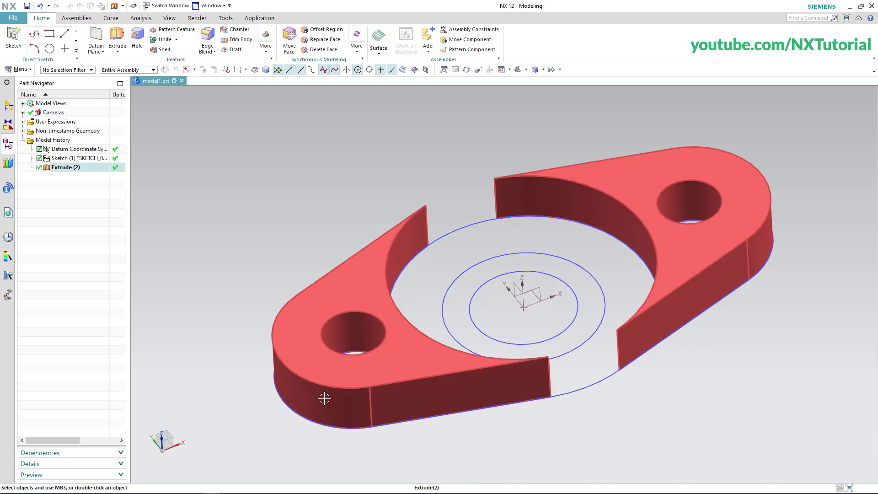
{"action": "key", "text": "alt+Tab"}
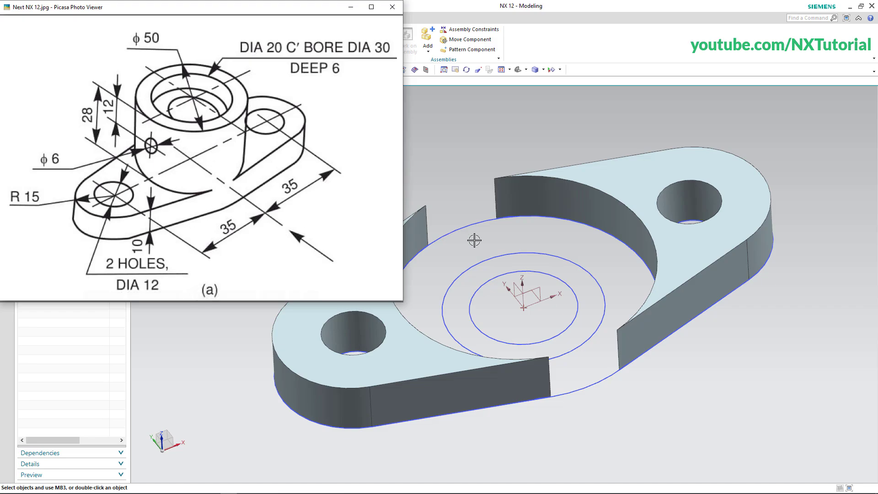
{"action": "left_click", "coordinate": [728, 390]}
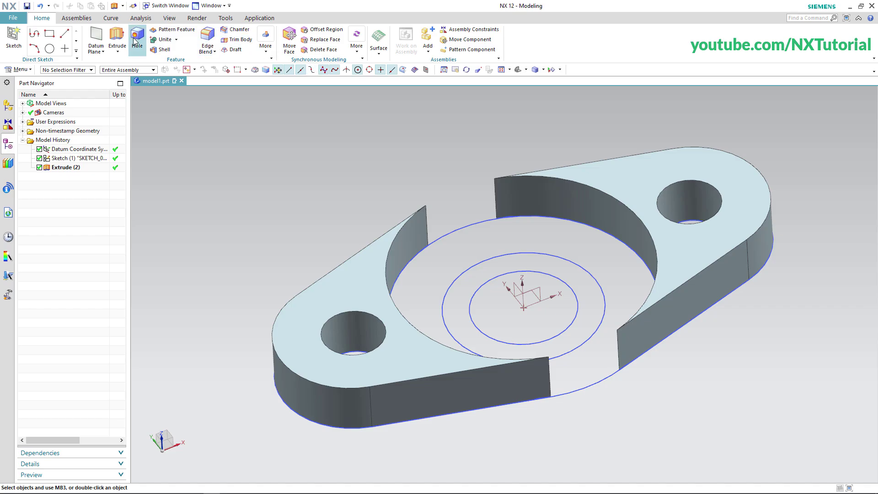
- Extrude the ring region between the ϕ50 and ϕ30 circles 38 mm, uniting it with the flange
{"action": "left_click", "coordinate": [115, 37]}
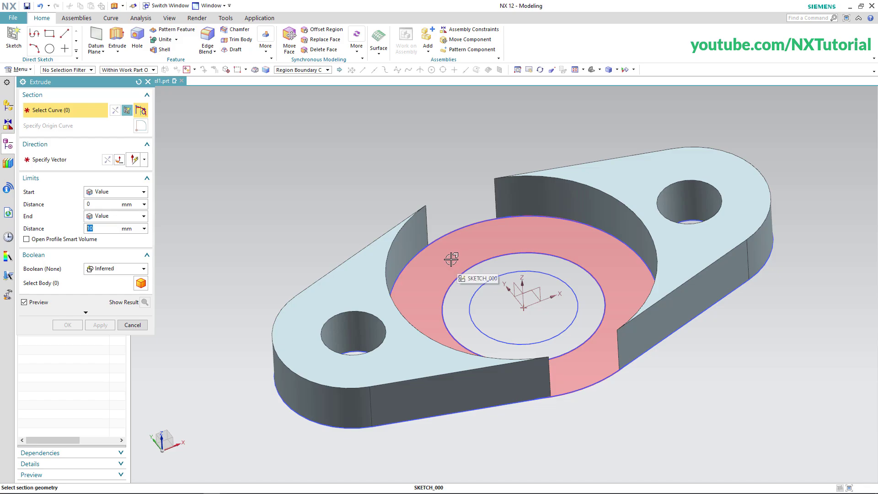
{"action": "left_click", "coordinate": [451, 259]}
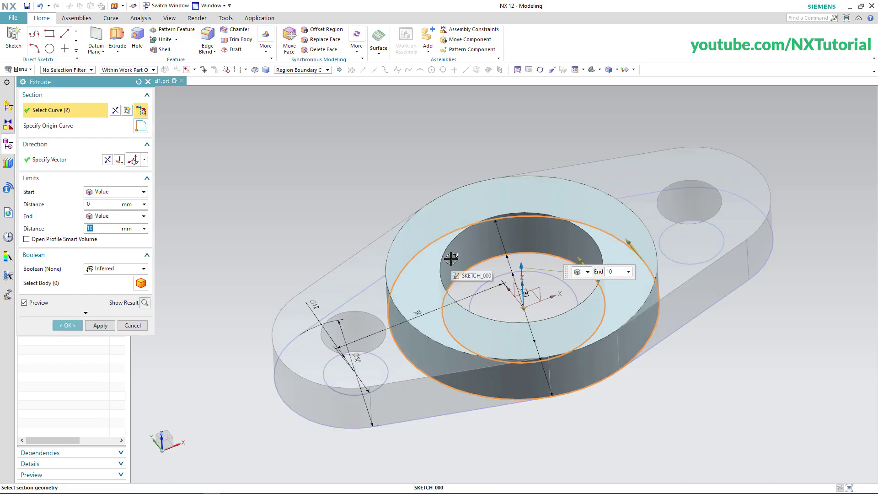
{"action": "type", "text": "38"}
{"action": "key", "text": "Return"}
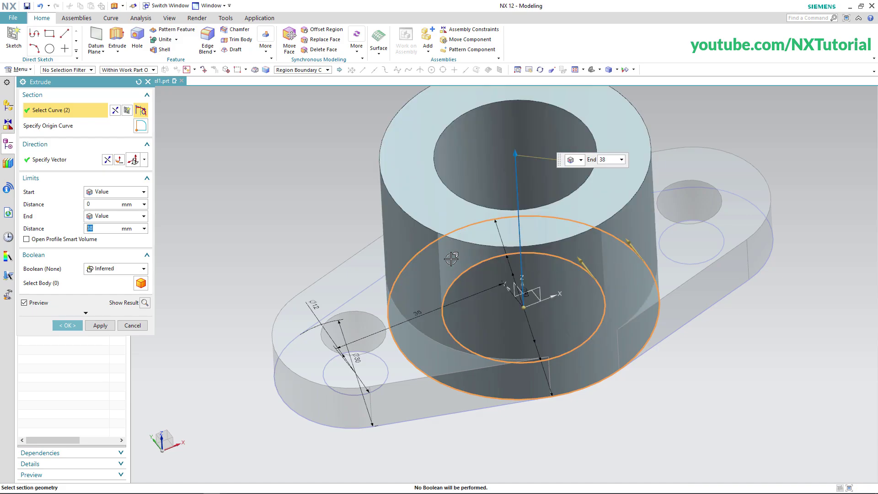
{"action": "left_click", "coordinate": [127, 270]}
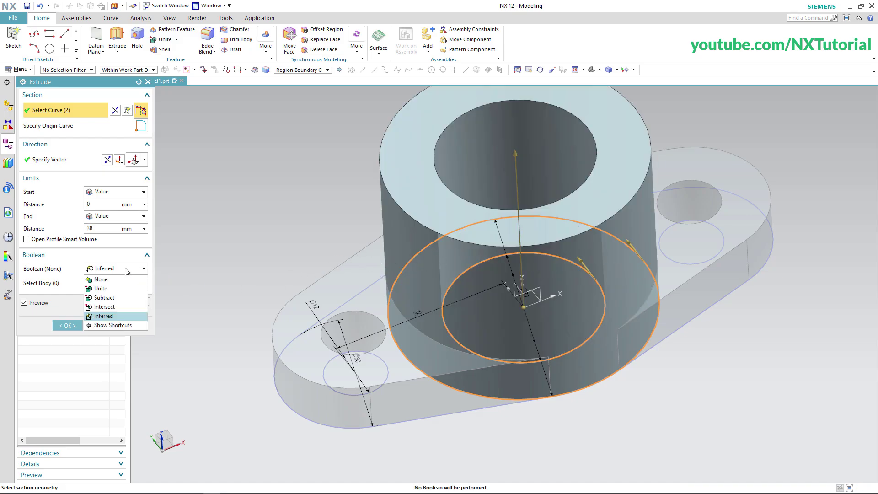
{"action": "left_click", "coordinate": [104, 290]}
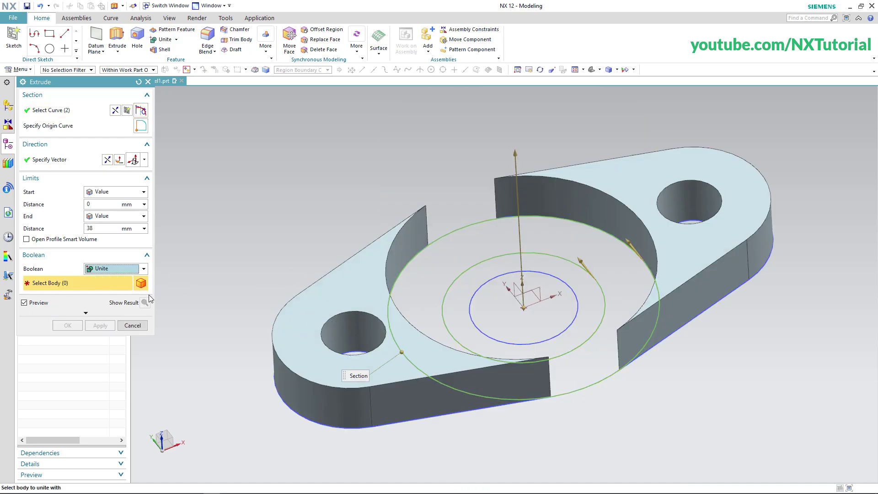
{"action": "left_click", "coordinate": [329, 296]}
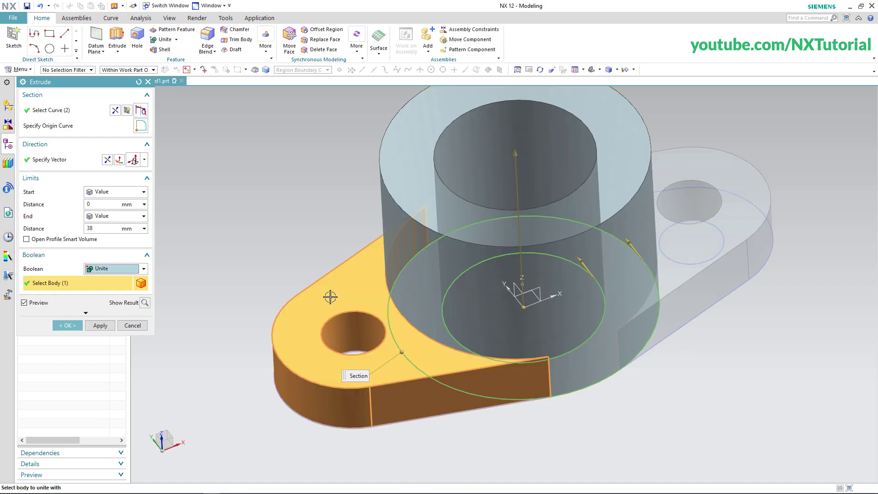
{"action": "left_click", "coordinate": [69, 326]}
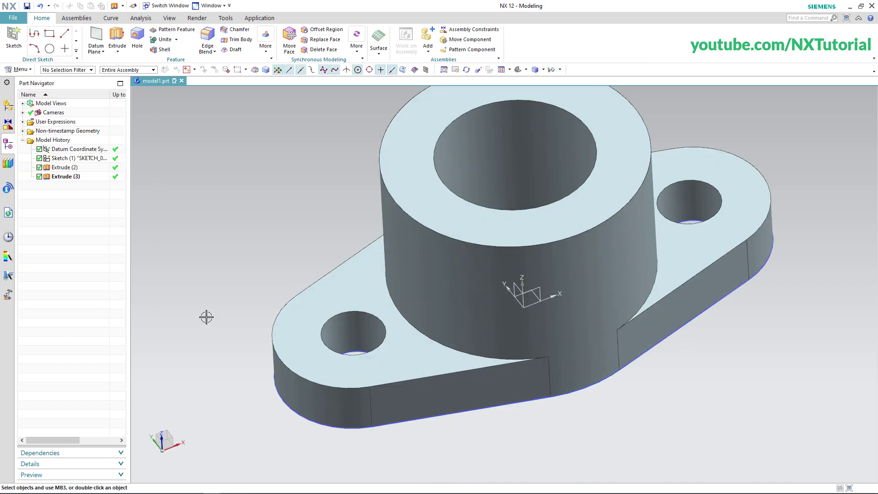
{"action": "middle_click_drag", "start_coordinate": [495, 198], "coordinate": [506, 235]}
{"action": "key", "text": "alt+Tab"}
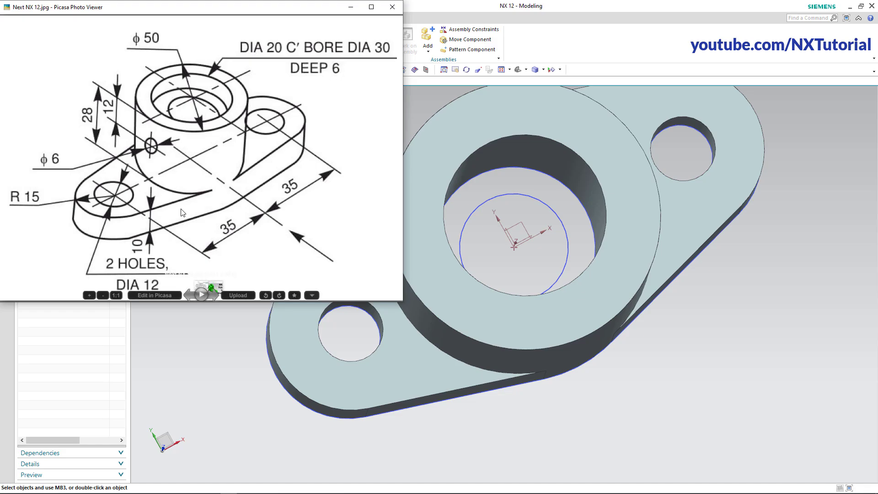
{"action": "left_click", "coordinate": [726, 292]}
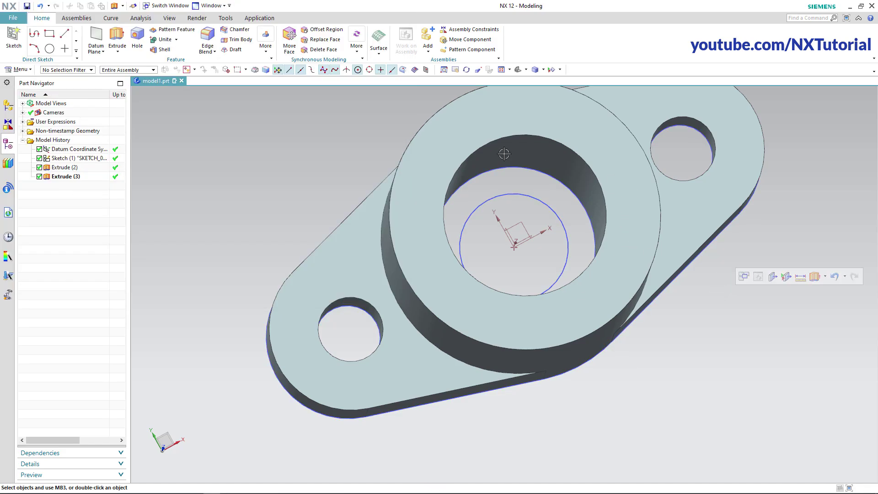
- Extrude the ϕ30/ϕ20 counterbore circles 32 mm, uniting them with the part body
{"action": "left_click", "coordinate": [115, 35]}
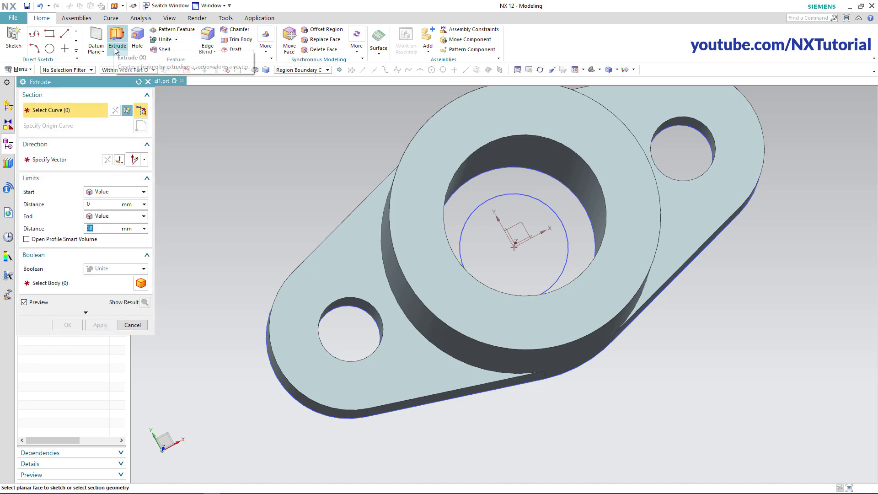
{"action": "left_click", "coordinate": [536, 184]}
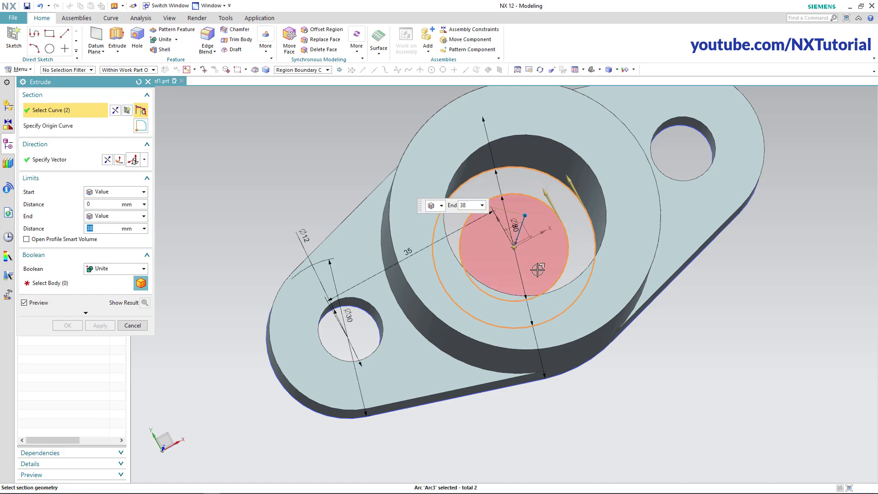
{"action": "middle_click_drag", "start_coordinate": [537, 269], "coordinate": [535, 226]}
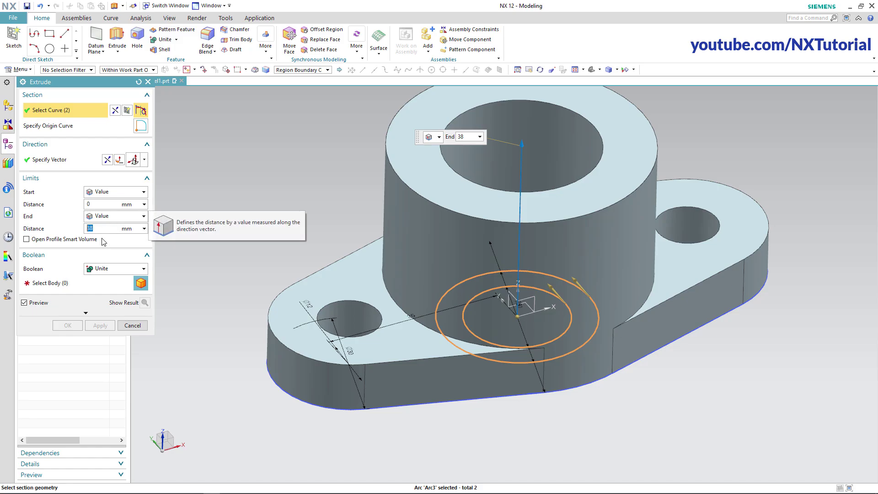
{"action": "type", "text": "3"}
{"action": "key", "text": "Return"}
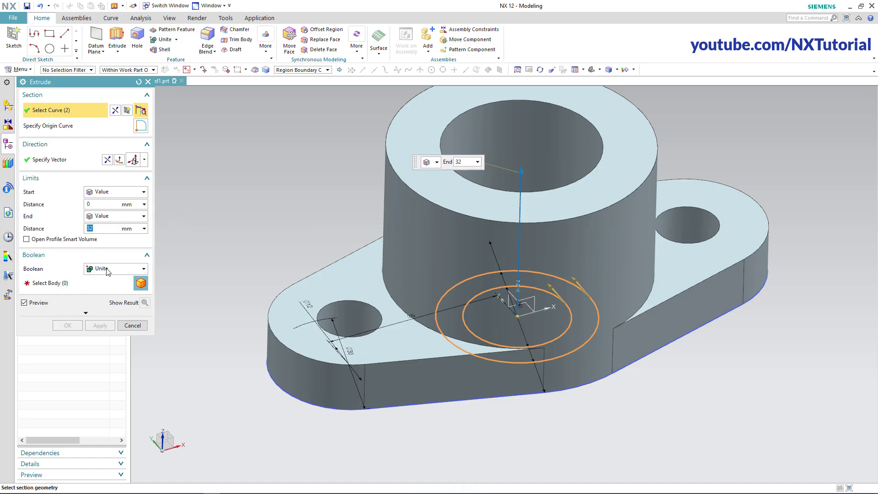
{"action": "left_click", "coordinate": [55, 286]}
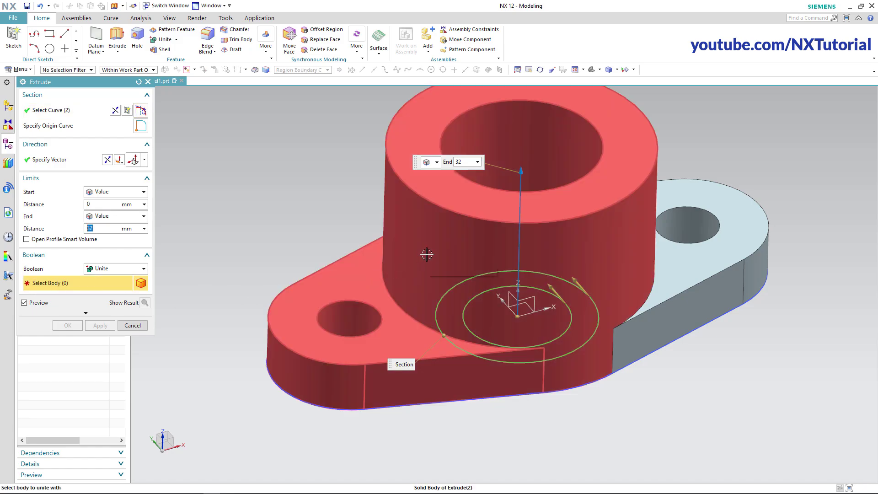
{"action": "left_click", "coordinate": [426, 254]}
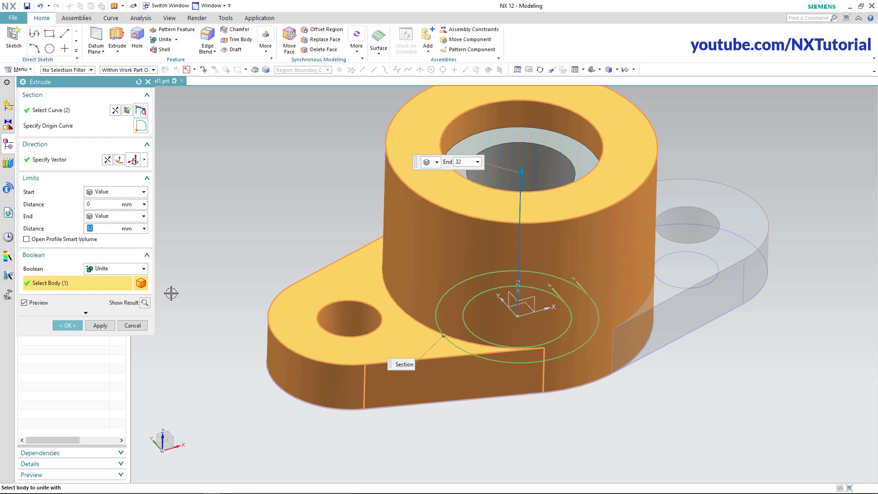
{"action": "left_click", "coordinate": [67, 325]}
{"action": "middle_click_drag", "start_coordinate": [542, 201], "coordinate": [513, 219]}
{"action": "key", "text": "alt+Tab"}
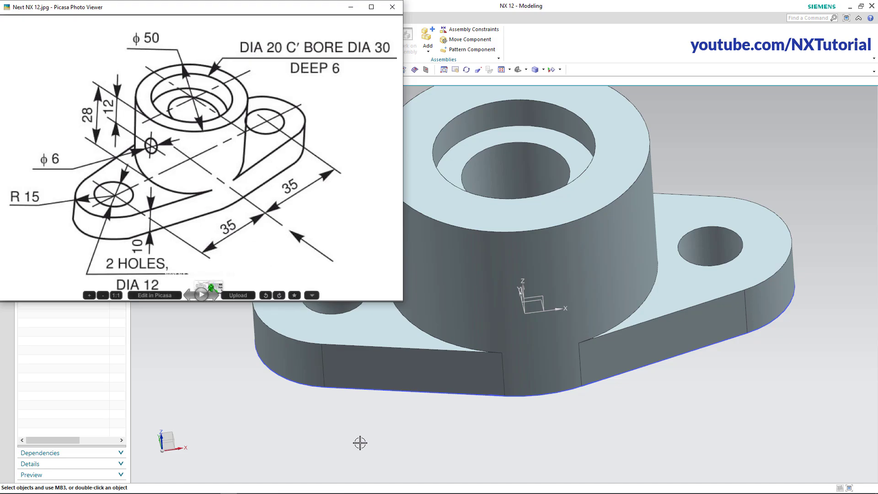
{"action": "left_click", "coordinate": [384, 419]}
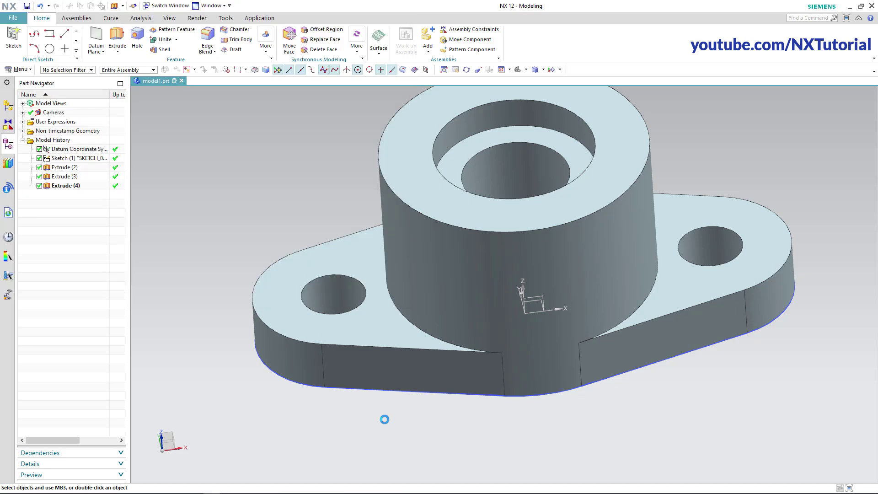
- Create a new section sketch for Extrude on the Datum Coordinate System's YZ plane
{"action": "left_click", "coordinate": [115, 38]}
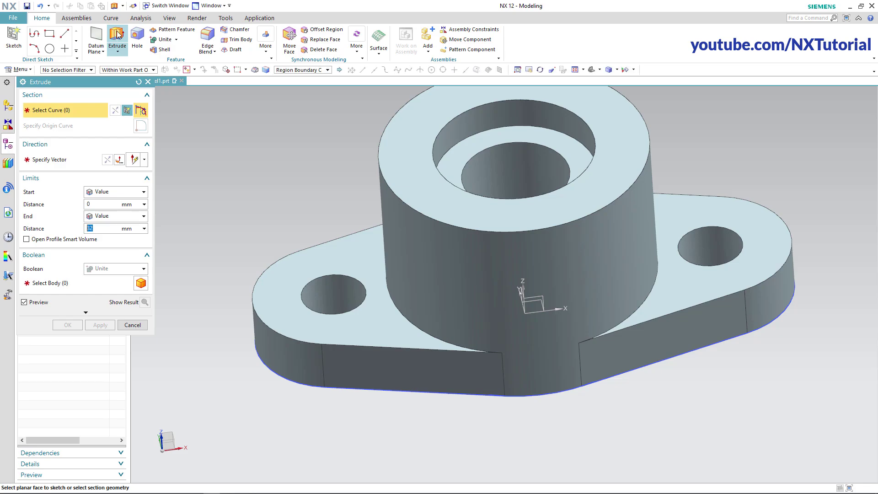
{"action": "left_click", "coordinate": [127, 112]}
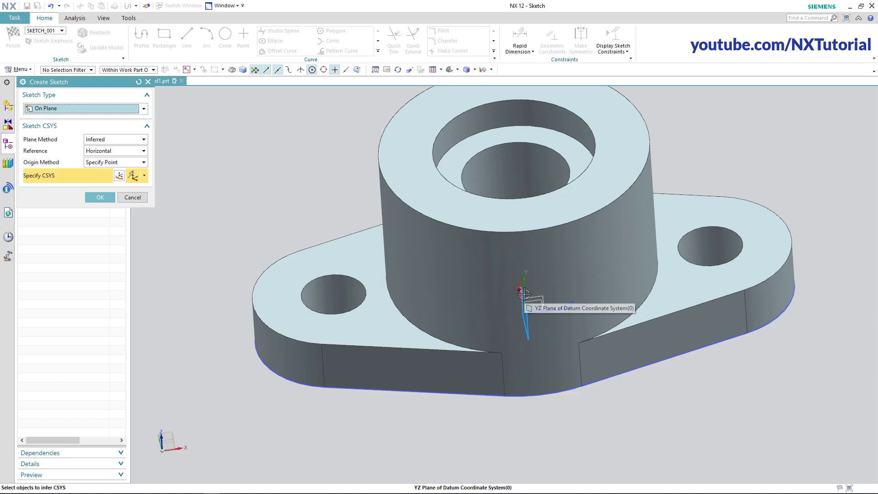
{"action": "left_click", "coordinate": [522, 293]}
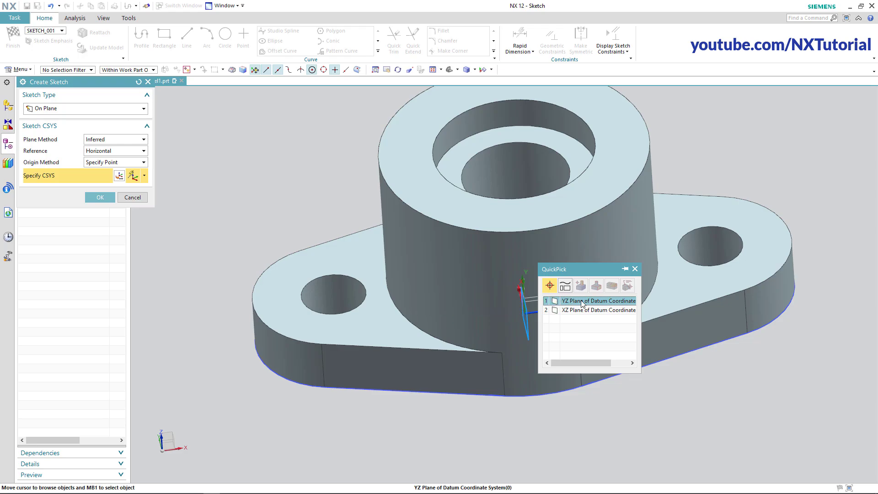
{"action": "left_click", "coordinate": [525, 302]}
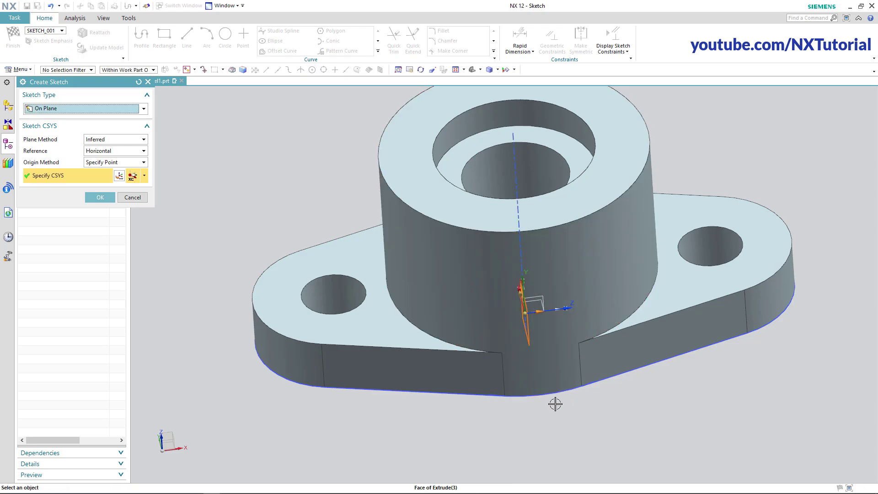
{"action": "middle_click", "coordinate": [568, 420]}
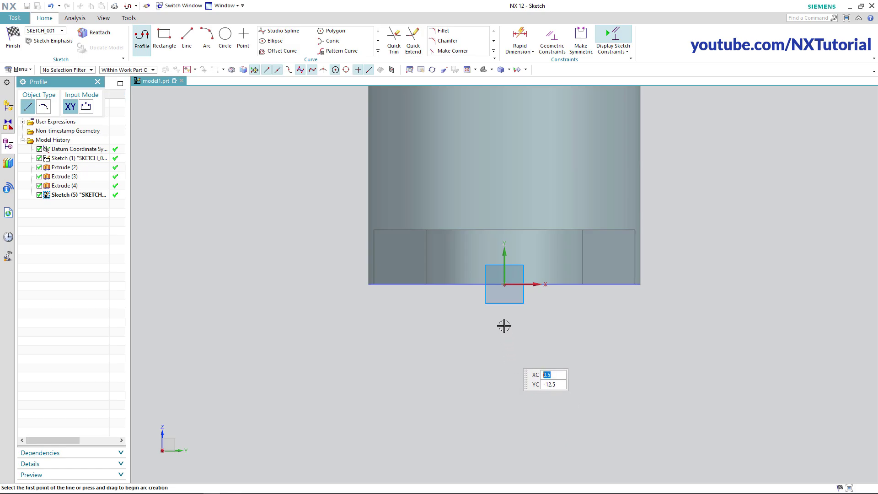
- Draw a 6 mm diameter circle on the boss face
{"action": "left_click", "coordinate": [467, 69]}
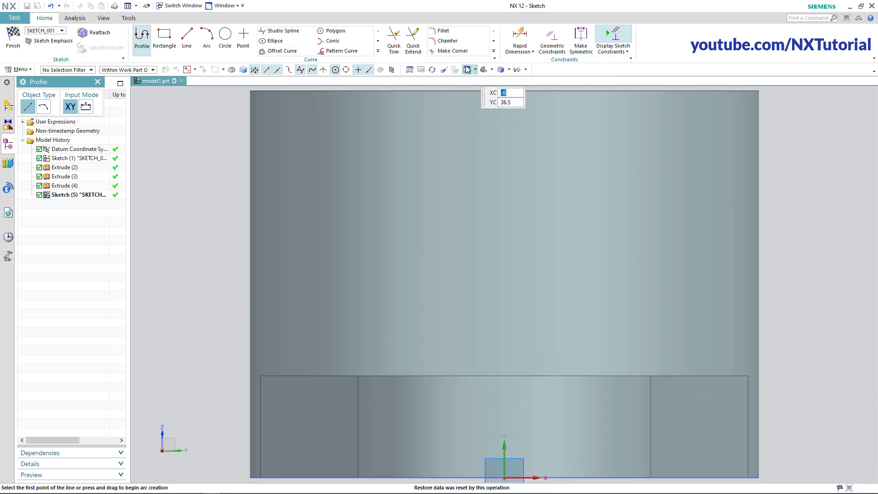
{"action": "scroll", "coordinate": [534, 351], "scroll_direction": "down", "scroll_amount": 2}
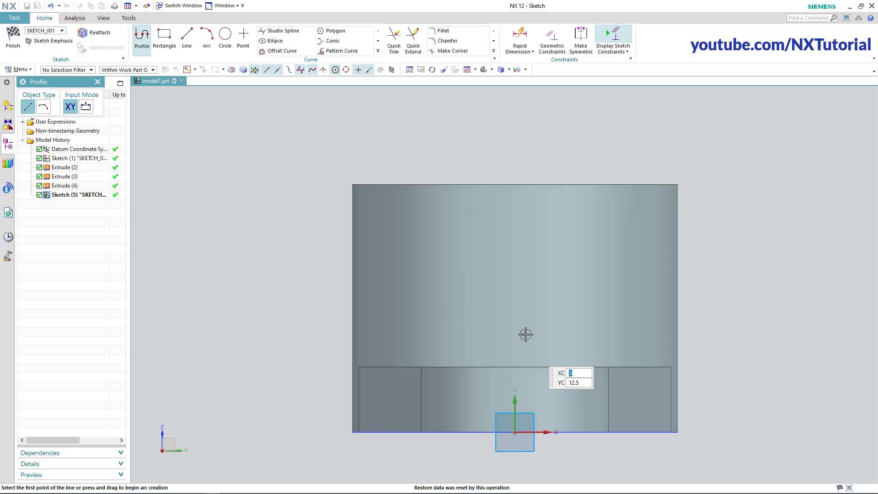
{"action": "left_click", "coordinate": [225, 38]}
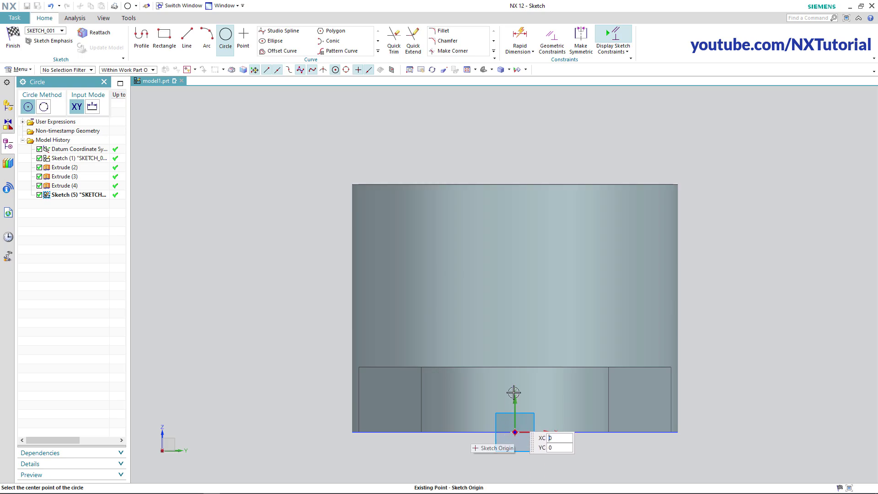
{"action": "left_click", "coordinate": [515, 239]}
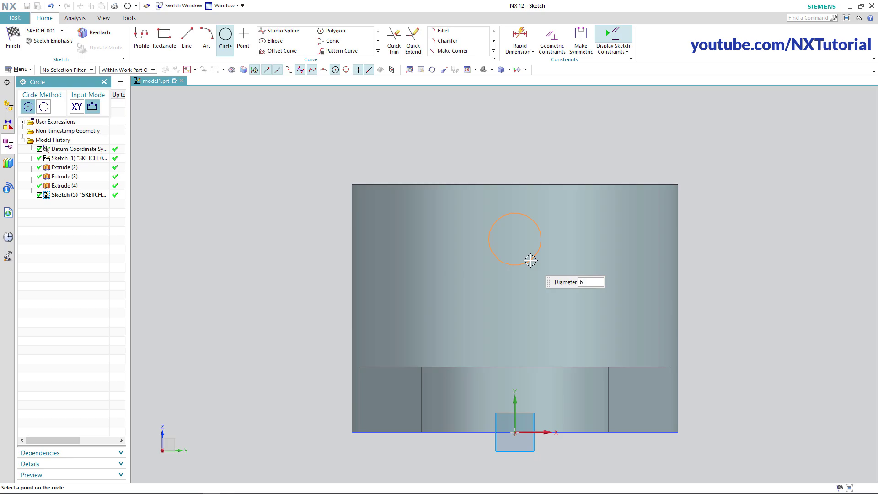
{"action": "type", "text": "6"}
{"action": "key", "text": "Return"}
{"action": "key", "text": "Escape"}
{"action": "key", "text": "Escape"}
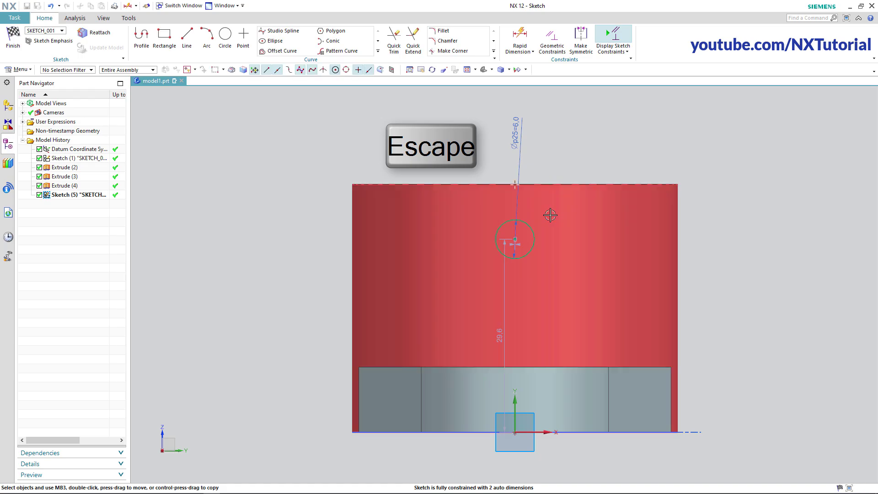
- Dimension the circle centre 12 mm below the boss top edge, then finish the sketch
{"action": "left_click", "coordinate": [532, 51]}
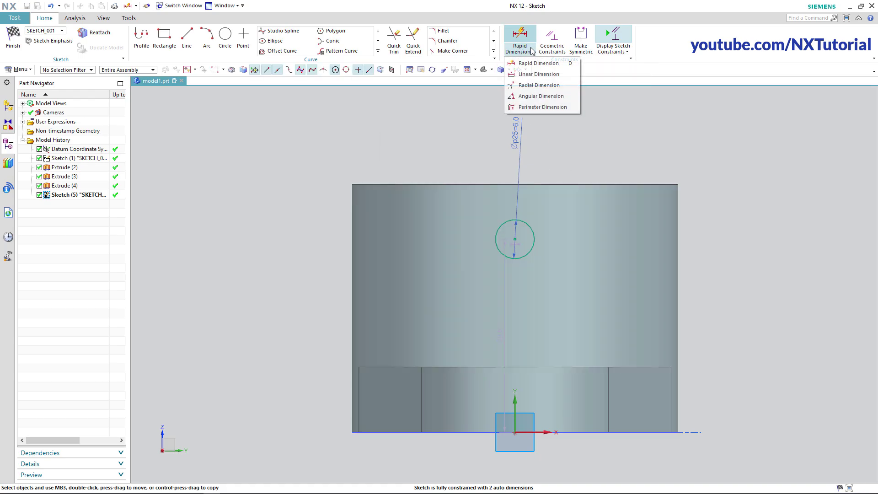
{"action": "left_click", "coordinate": [532, 74]}
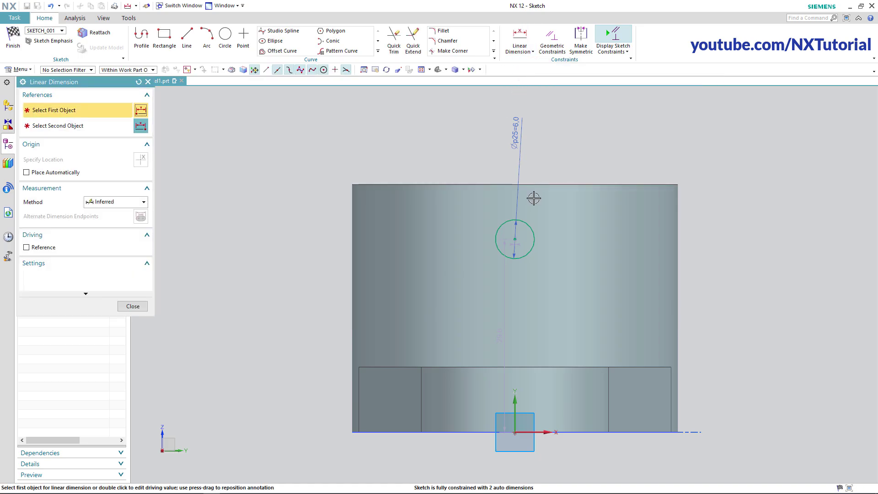
{"action": "left_click", "coordinate": [515, 239]}
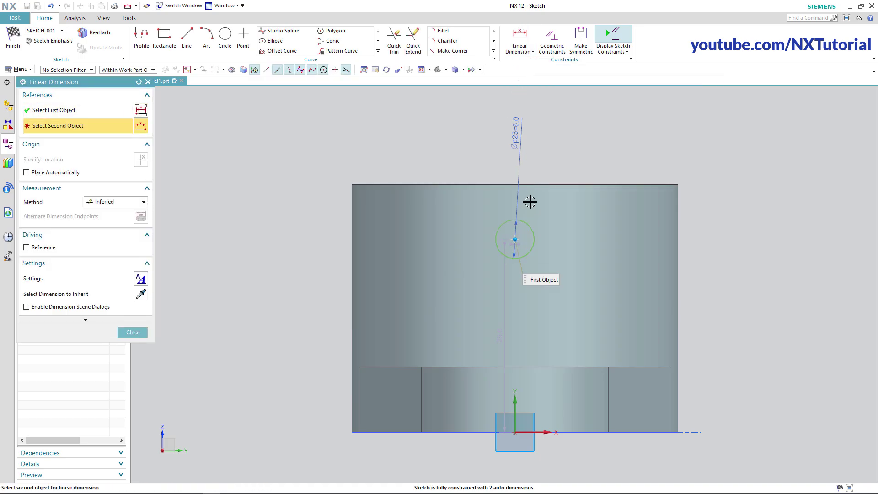
{"action": "left_click", "coordinate": [539, 185]}
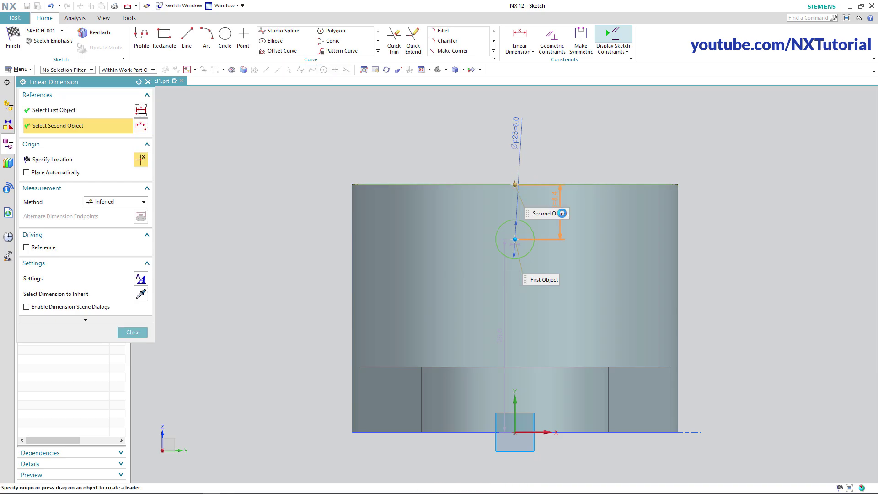
{"action": "left_click", "coordinate": [604, 213]}
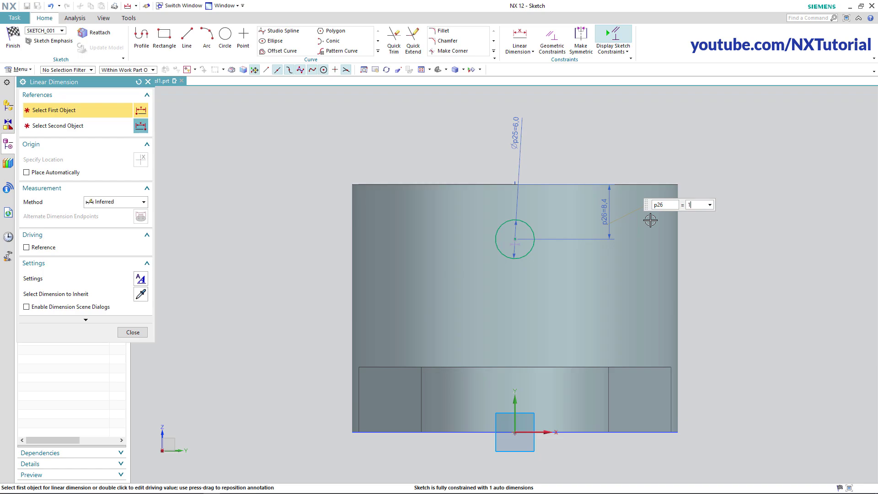
{"action": "key", "text": "Return"}
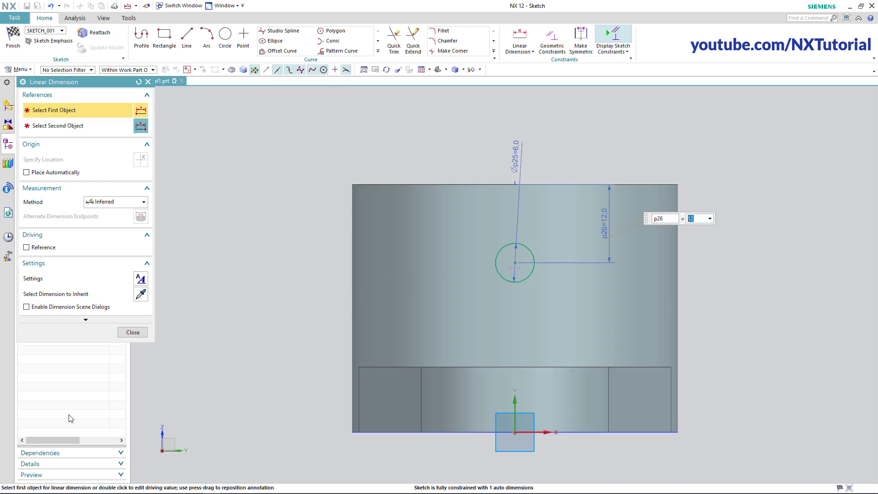
{"action": "left_click", "coordinate": [132, 333]}
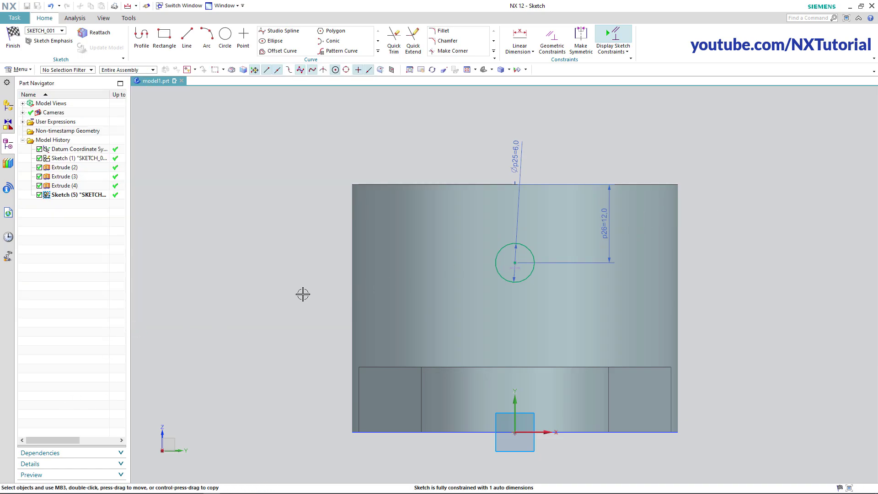
{"action": "right_click", "coordinate": [268, 236]}
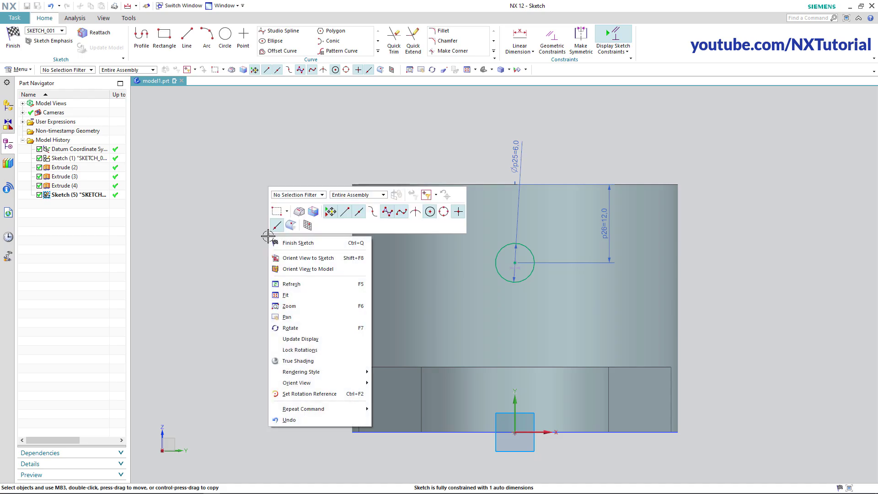
{"action": "left_click", "coordinate": [290, 243]}
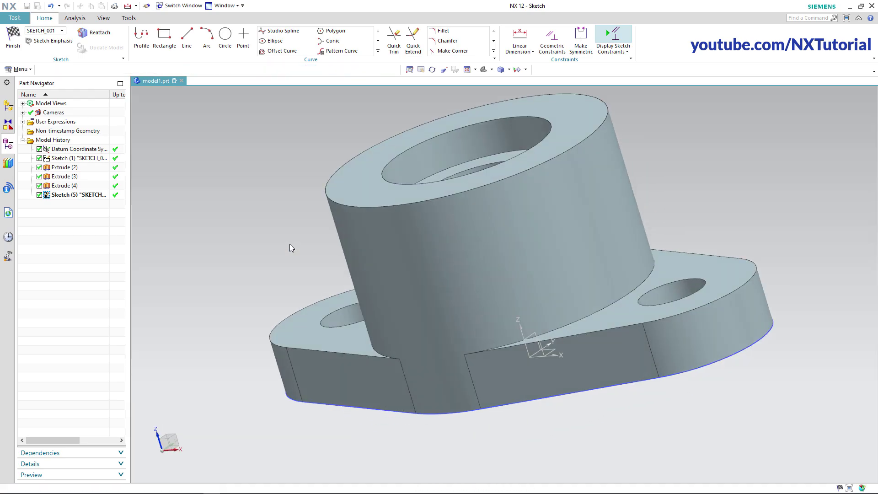
- Extrude the ϕ6 circle in reverse 32 mm, subtracting it from the part body
{"action": "key", "text": "x"}
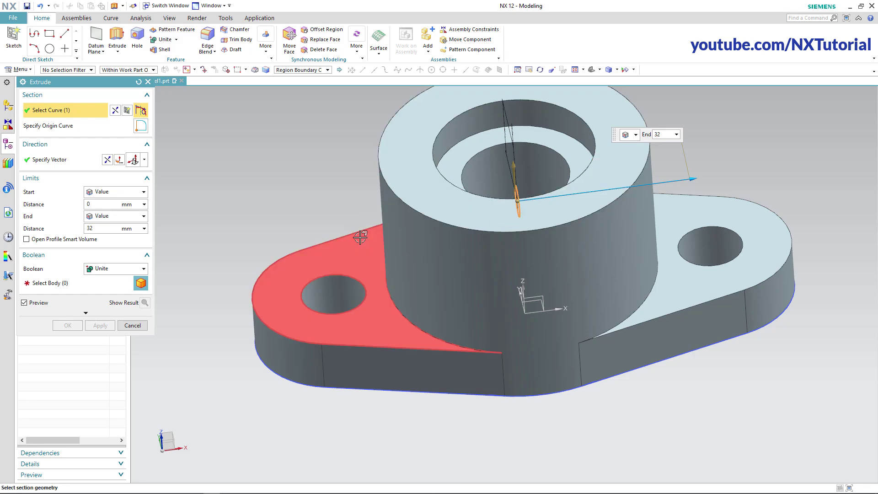
{"action": "left_click", "coordinate": [107, 160]}
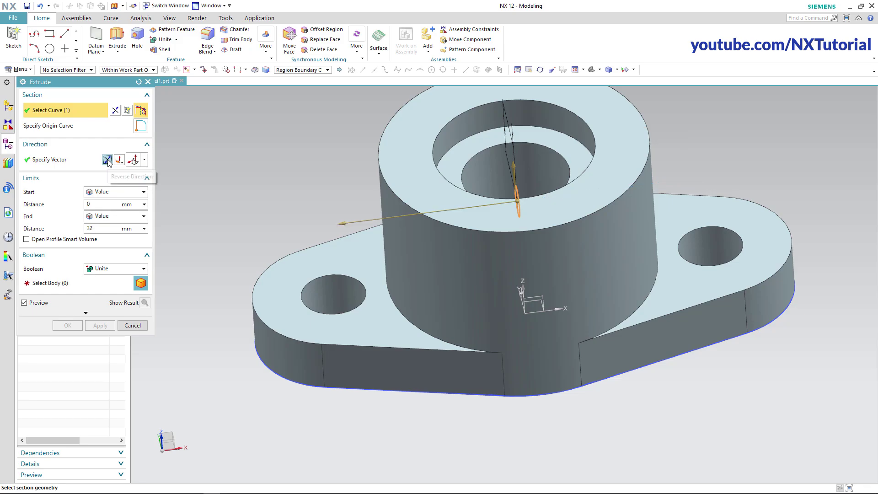
{"action": "middle_click_drag", "start_coordinate": [405, 221], "coordinate": [429, 239]}
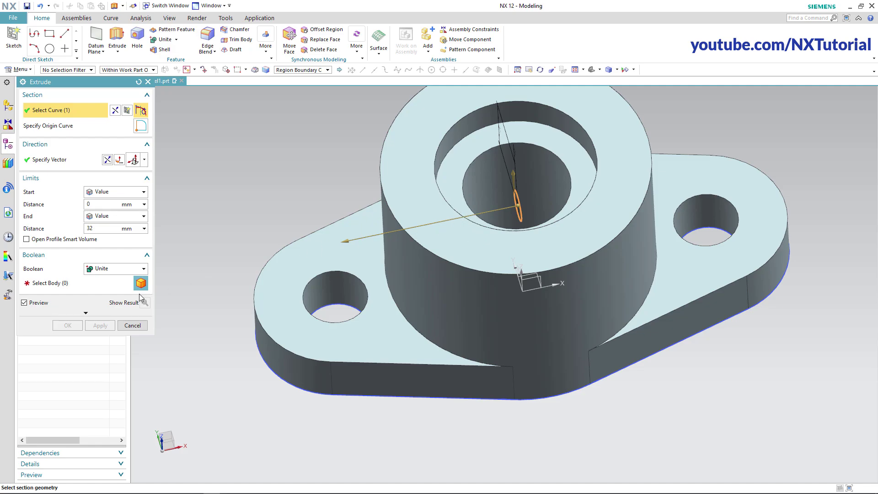
{"action": "left_click", "coordinate": [108, 268]}
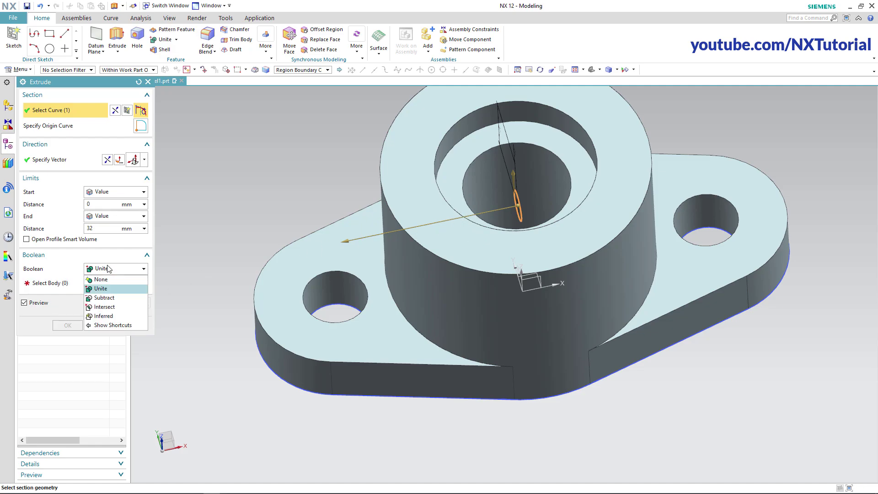
{"action": "left_click", "coordinate": [109, 301]}
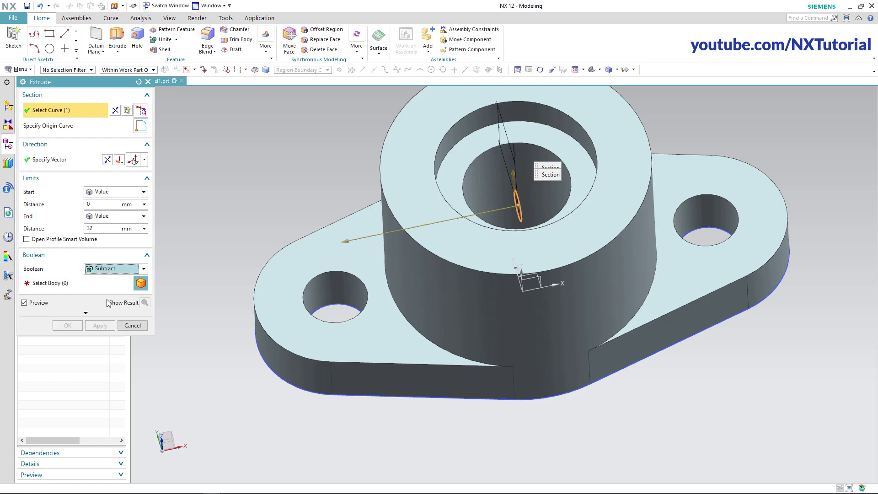
{"action": "left_click", "coordinate": [421, 296]}
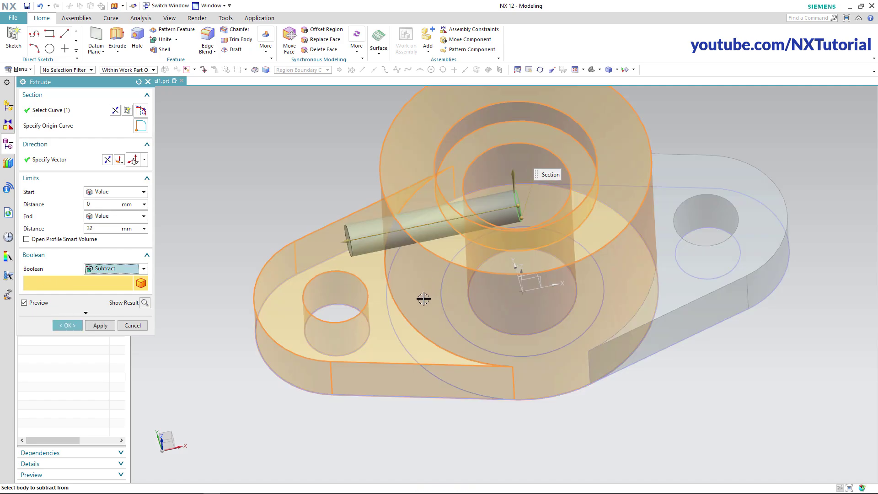
{"action": "middle_click_drag", "start_coordinate": [433, 296], "coordinate": [427, 273]}
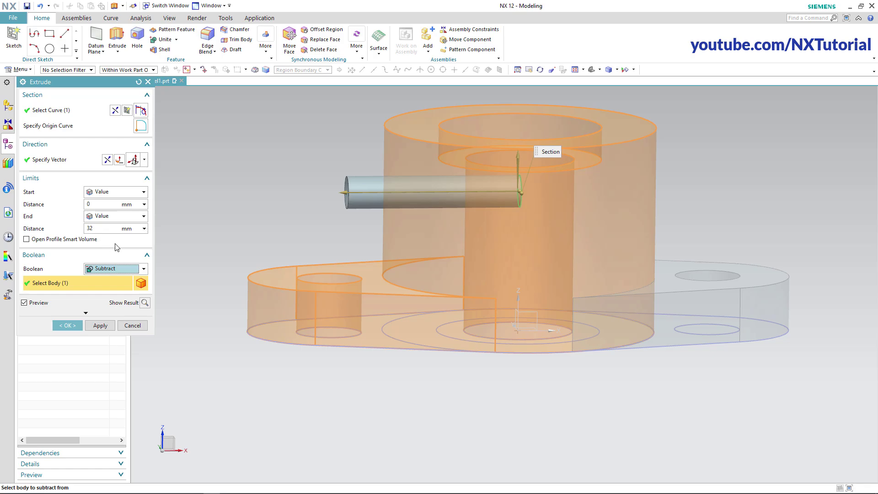
{"action": "left_click", "coordinate": [67, 325]}
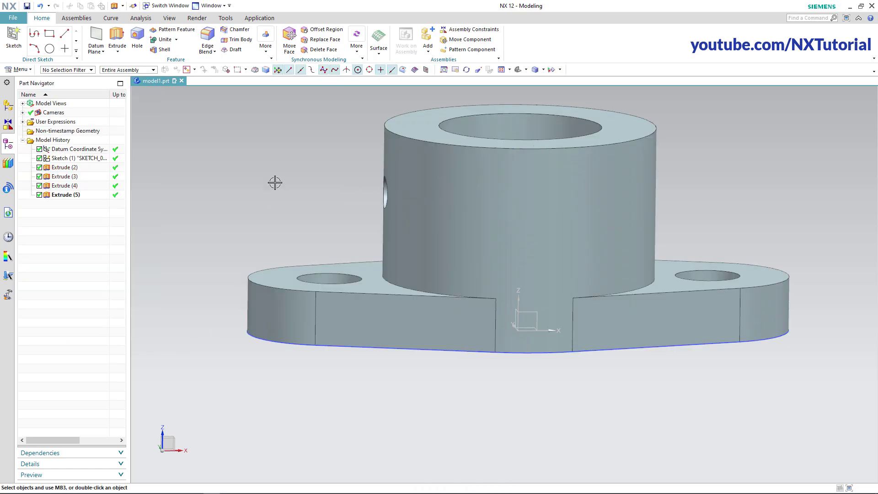